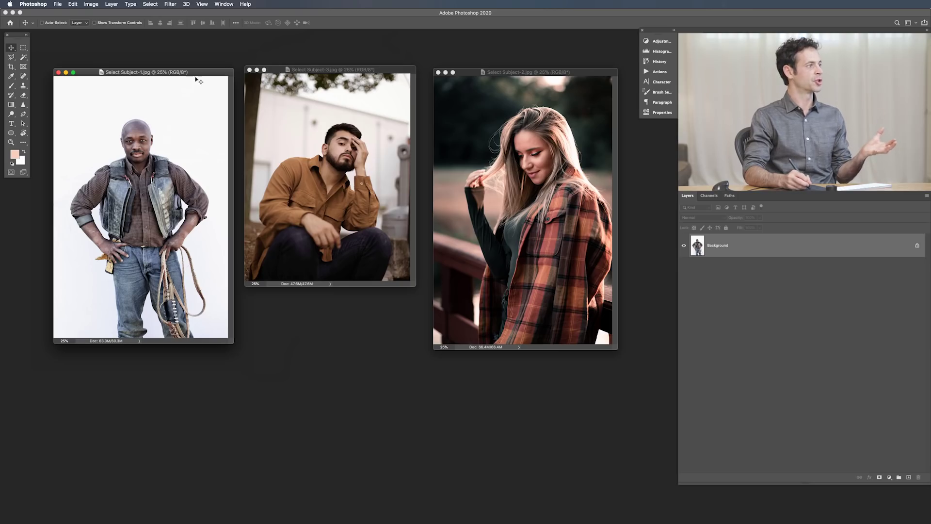
Show the photo of the man in the leather vest full screen and select the man with Select Subject.
{"action": "left_click_drag", "start_coordinate": [202, 76], "coordinate": [199, 74]}
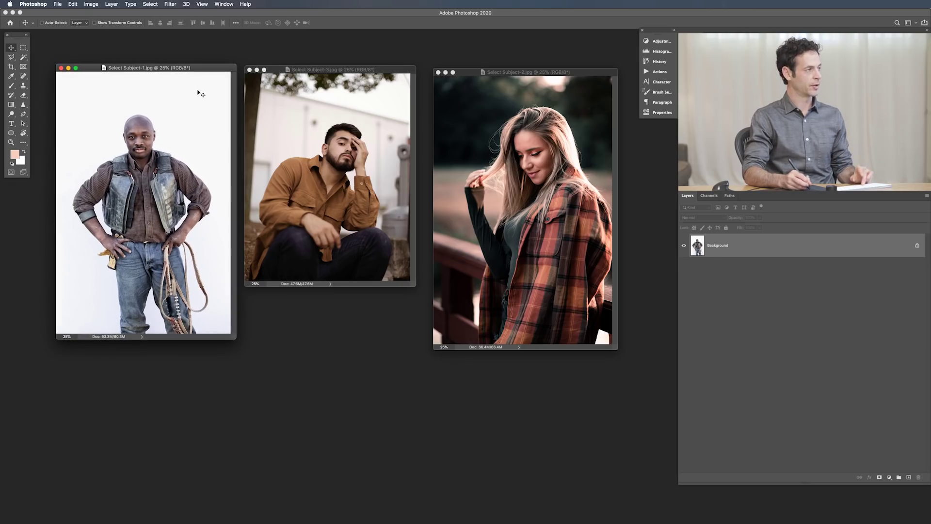
{"action": "key", "text": "f"}
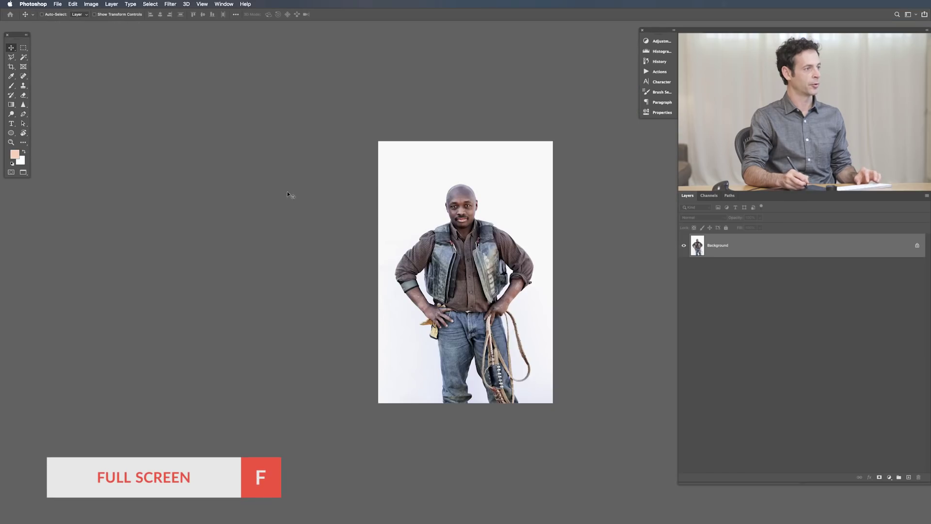
{"action": "left_click_drag", "start_coordinate": [503, 262], "coordinate": [455, 254]}
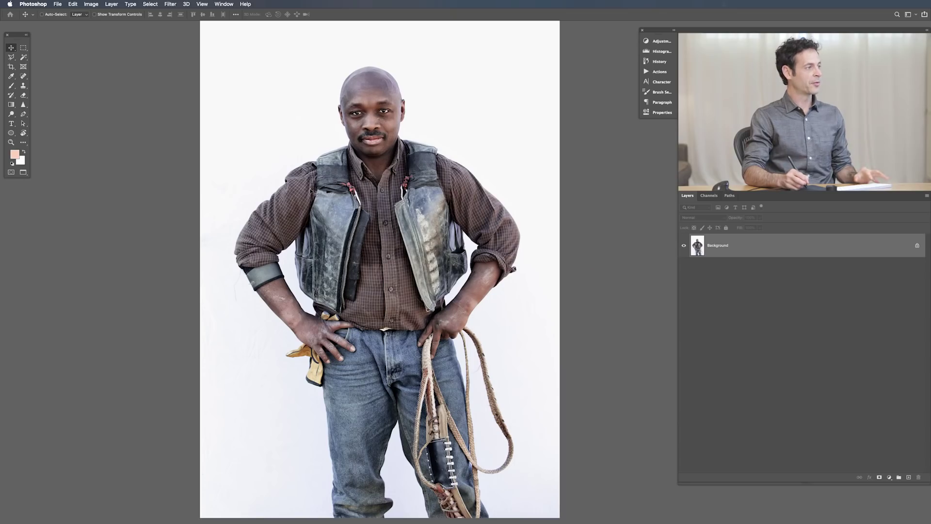
{"action": "left_click", "coordinate": [150, 4]}
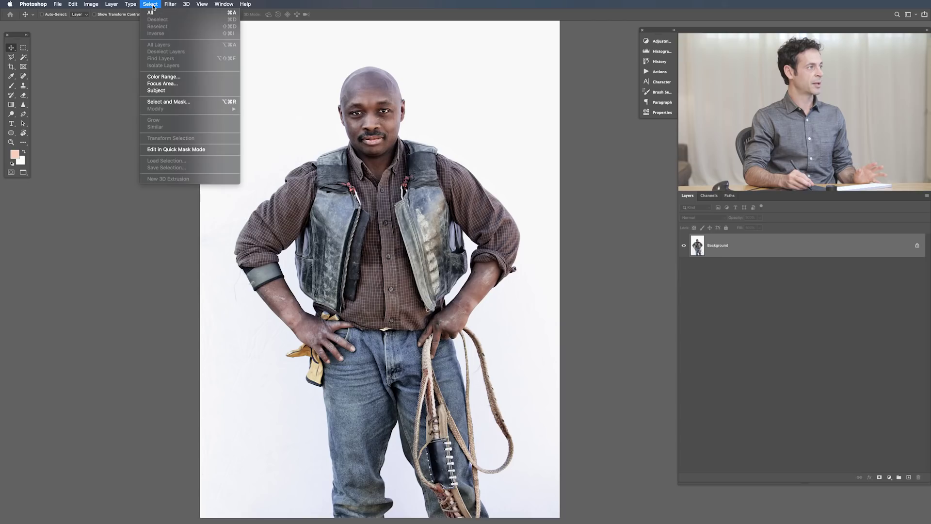
{"action": "left_click", "coordinate": [169, 89]}
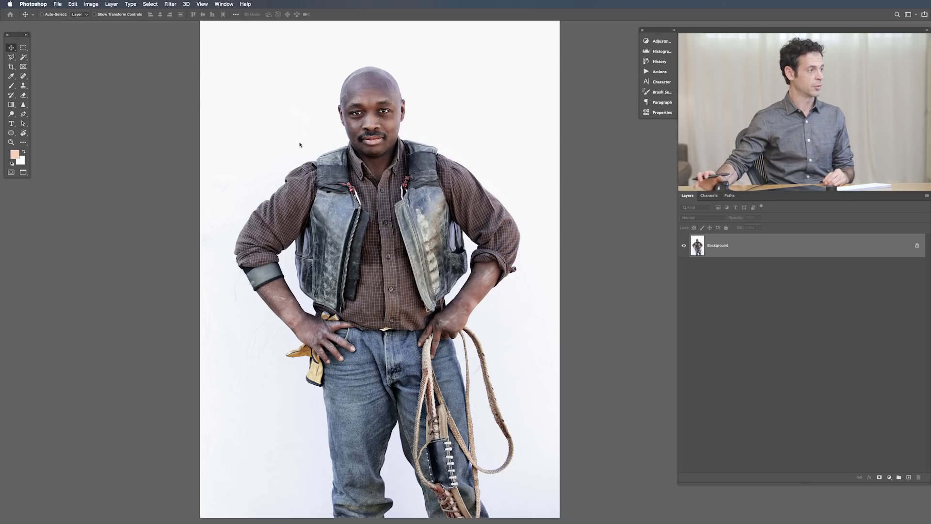
Examine the automatic selection's edges around the man's arms, hand, glove and rope.
{"action": "left_click", "coordinate": [346, 140], "text": "super"}
{"action": "left_click", "coordinate": [347, 140], "text": "super"}
{"action": "left_click_drag", "start_coordinate": [391, 118], "coordinate": [196, 179]}
{"action": "left_click_drag", "start_coordinate": [240, 140], "coordinate": [219, 130]}
{"action": "left_click_drag", "start_coordinate": [428, 258], "coordinate": [362, 268]}
{"action": "scroll", "coordinate": [362, 267], "scroll_direction": "up", "scroll_amount": 8}
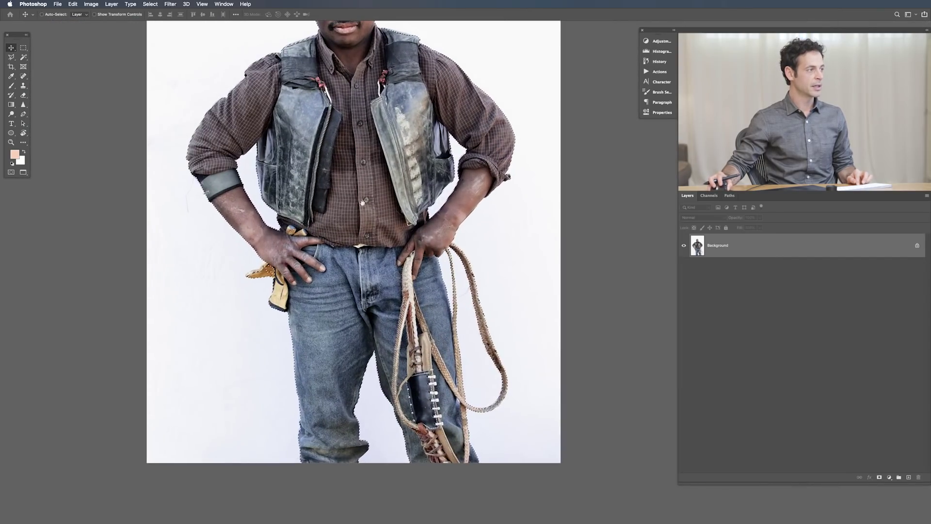
{"action": "scroll", "coordinate": [323, 241], "scroll_direction": "up", "scroll_amount": 10}
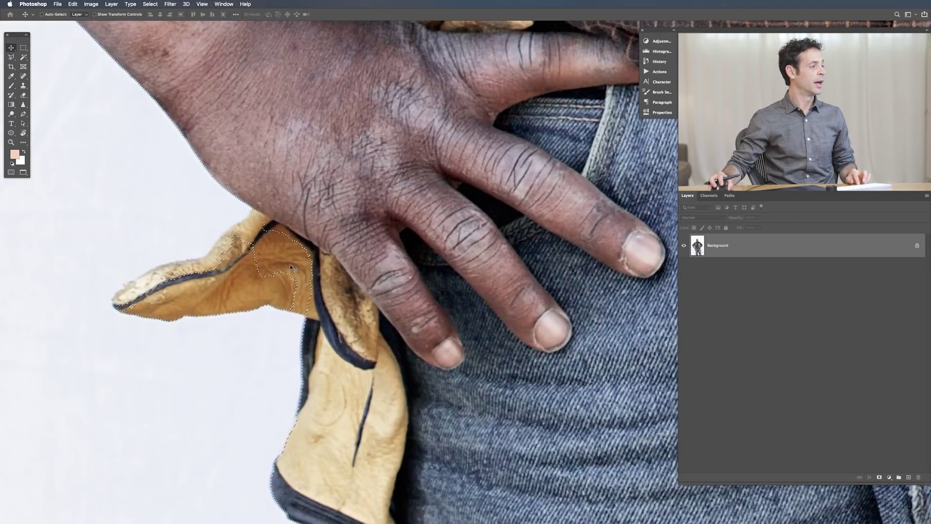
{"action": "scroll", "coordinate": [272, 266], "scroll_direction": "down", "scroll_amount": 8}
{"action": "scroll", "coordinate": [266, 263], "scroll_direction": "down", "scroll_amount": 3}
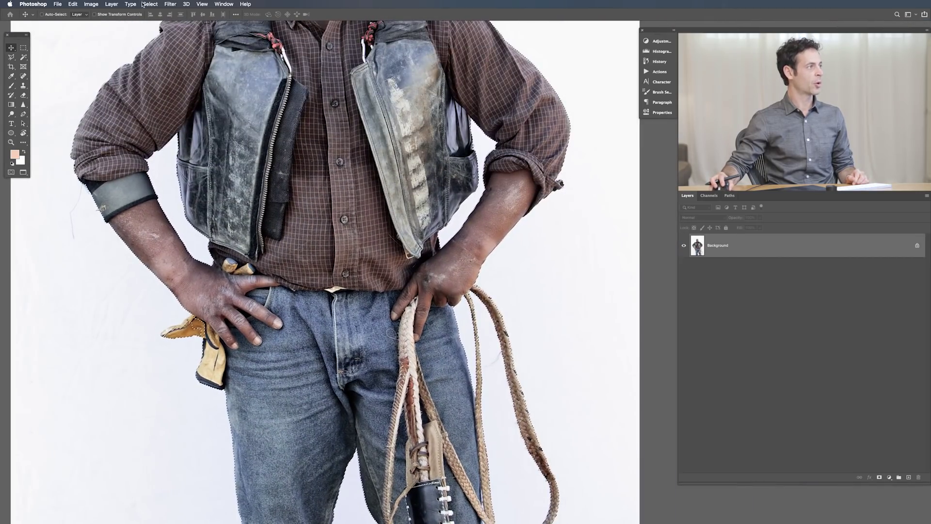
Open the selection in Select and Mask and set Feather to 0 px and Contrast to 0%.
{"action": "left_click", "coordinate": [147, 4]}
{"action": "left_click", "coordinate": [174, 103]}
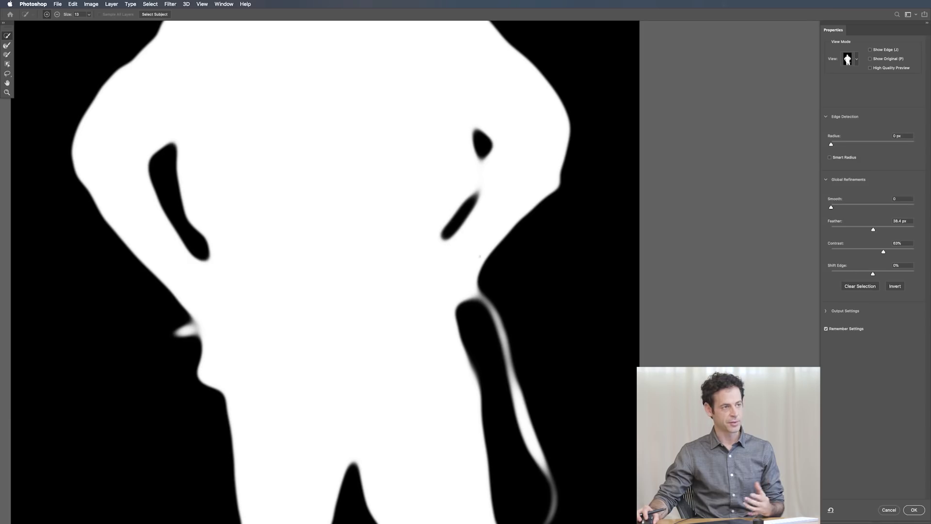
{"action": "left_click_drag", "start_coordinate": [873, 231], "coordinate": [813, 233]}
{"action": "left_click_drag", "start_coordinate": [883, 252], "coordinate": [804, 251]}
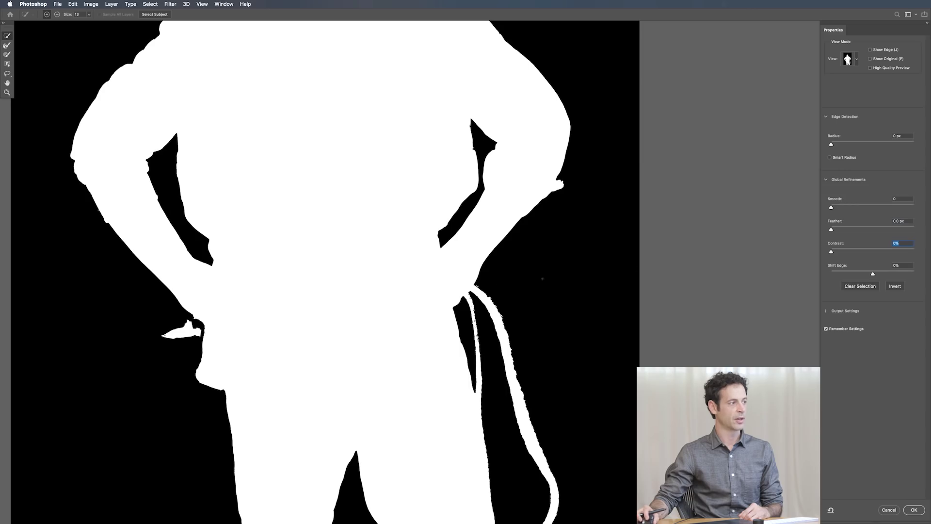
Inspect the mask around the man's head and arms and change the view mode to Overlay.
{"action": "left_click_drag", "start_coordinate": [265, 241], "coordinate": [311, 439]}
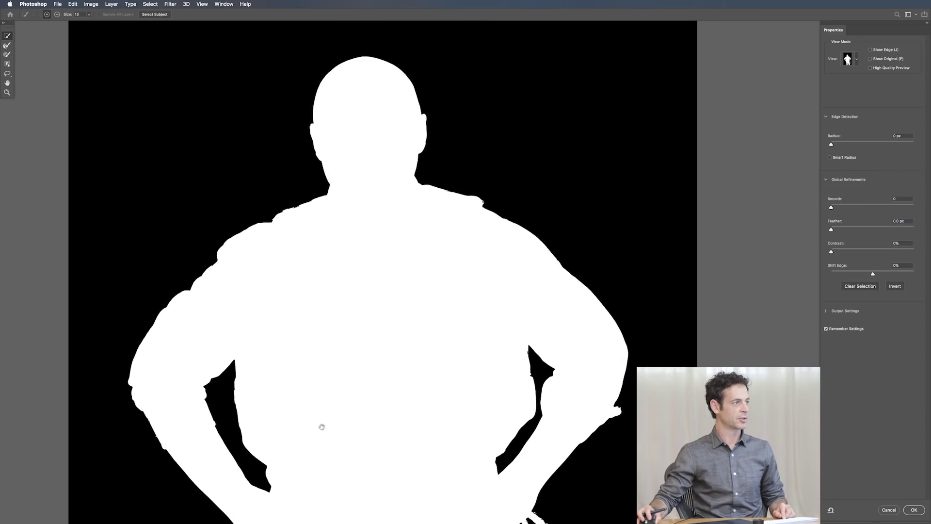
{"action": "left_click_drag", "start_coordinate": [333, 340], "coordinate": [349, 298]}
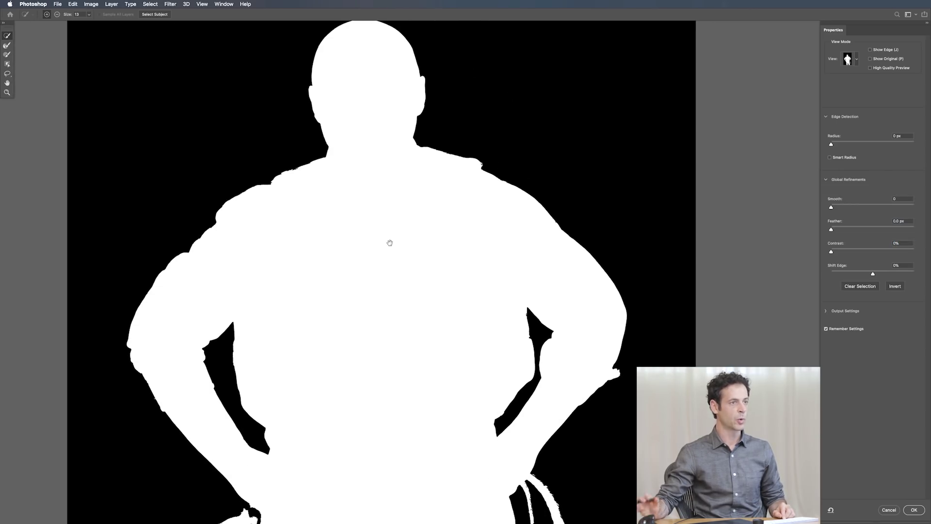
{"action": "left_click", "coordinate": [857, 59]}
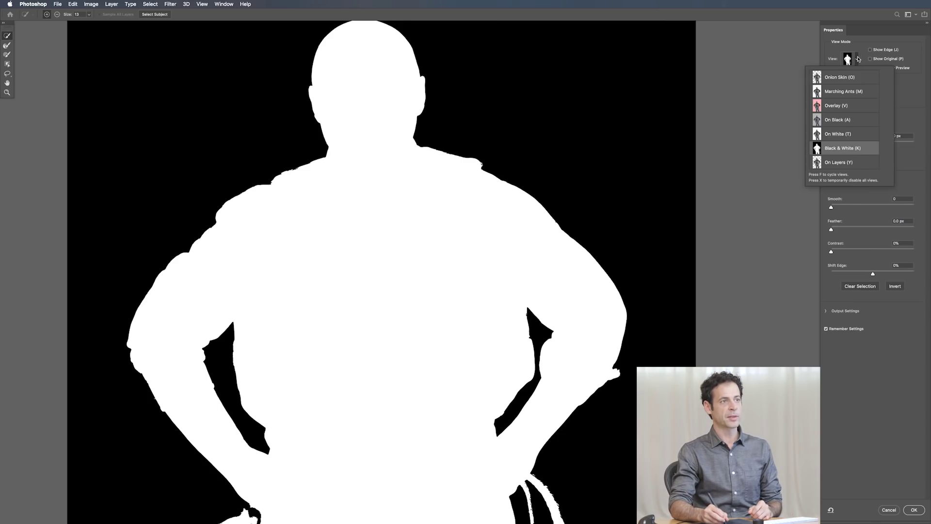
{"action": "left_click", "coordinate": [850, 106]}
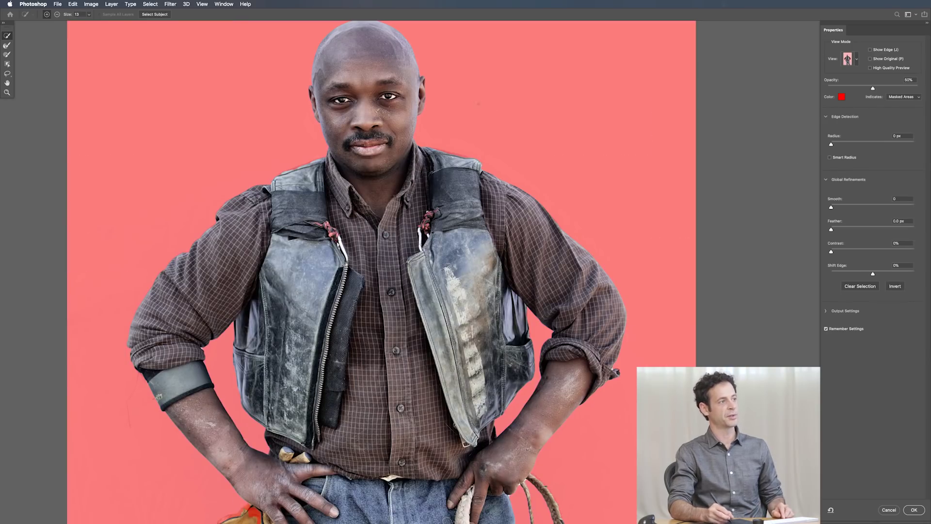
Add the missing parts of the yellow glove below the hand to the selection with the Quick Selection tool.
{"action": "left_click_drag", "start_coordinate": [447, 521], "coordinate": [477, 349]}
{"action": "left_click_drag", "start_coordinate": [274, 344], "coordinate": [312, 341]}
{"action": "scroll", "coordinate": [312, 341], "scroll_direction": "up", "scroll_amount": 4}
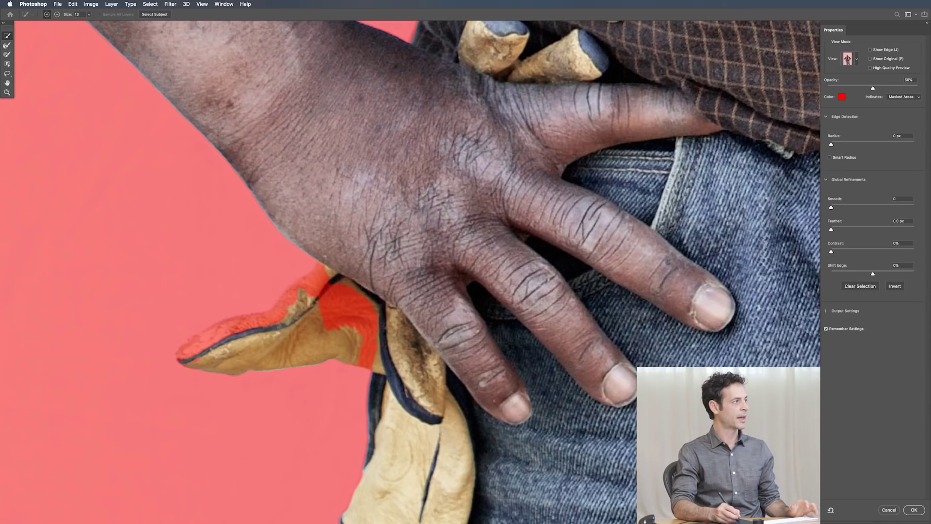
{"action": "left_click_drag", "start_coordinate": [352, 304], "coordinate": [353, 305]}
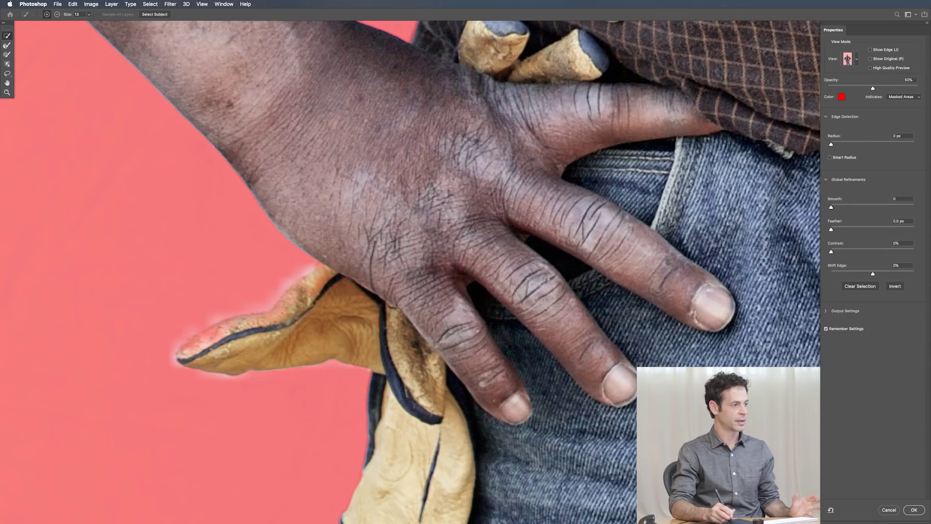
{"action": "left_click_drag", "start_coordinate": [325, 286], "coordinate": [317, 286]}
{"action": "left_click_drag", "start_coordinate": [234, 326], "coordinate": [202, 348]}
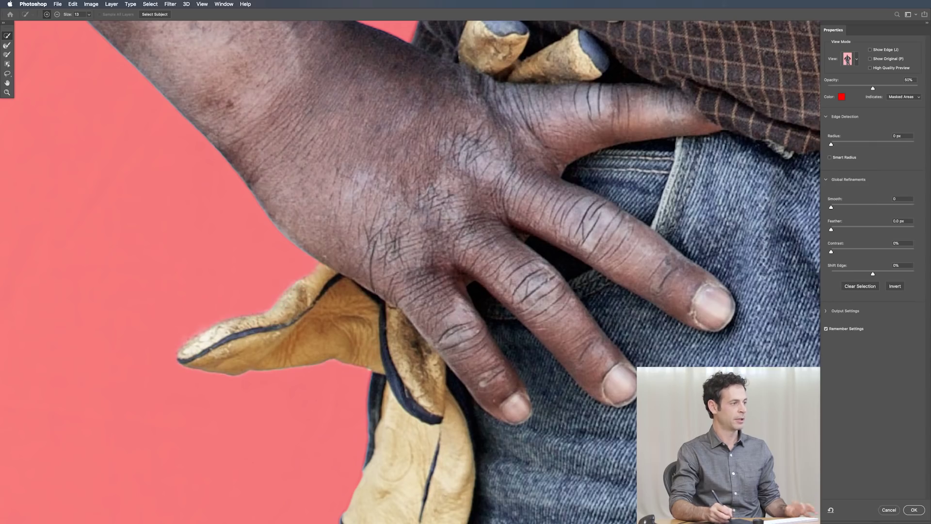
Refine the selection edges where the rope meets the hand and jeans with the Refine Edge Brush.
{"action": "left_click_drag", "start_coordinate": [553, 364], "coordinate": [186, 274]}
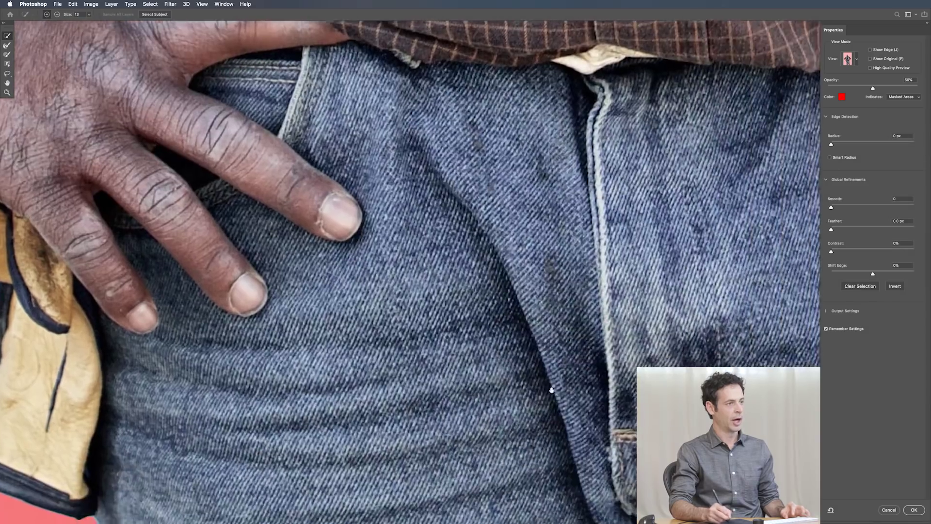
{"action": "left_click_drag", "start_coordinate": [552, 388], "coordinate": [102, 300]}
{"action": "left_click_drag", "start_coordinate": [567, 347], "coordinate": [297, 444]}
{"action": "left_click_drag", "start_coordinate": [436, 321], "coordinate": [310, 367]}
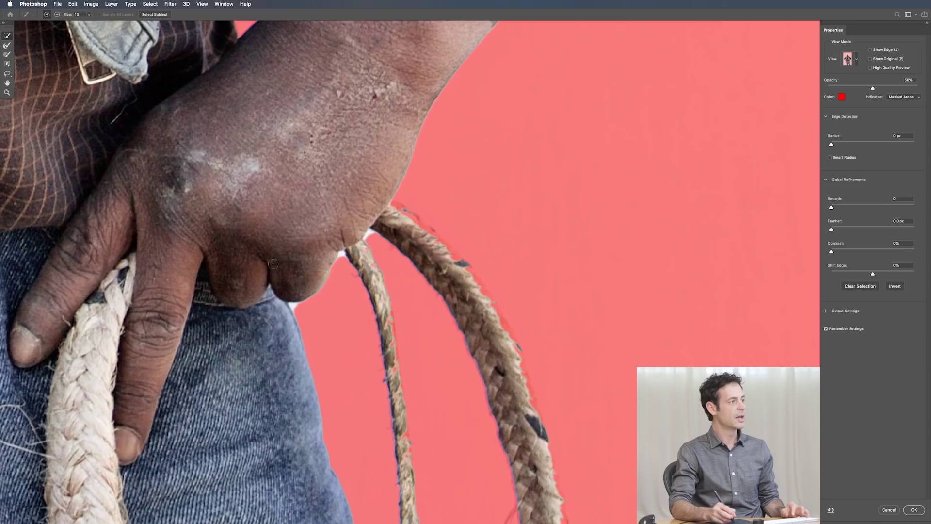
{"action": "left_click", "coordinate": [6, 47]}
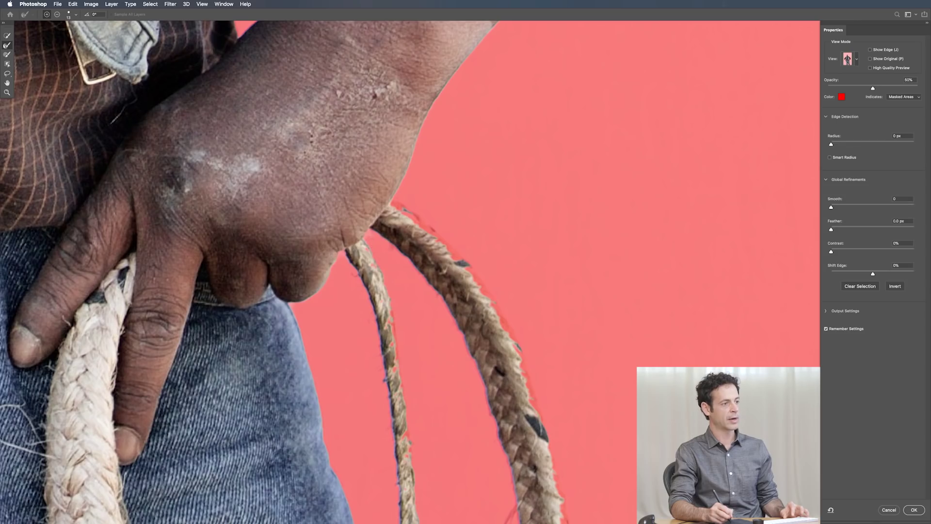
{"action": "left_click_drag", "start_coordinate": [479, 364], "coordinate": [397, 293]}
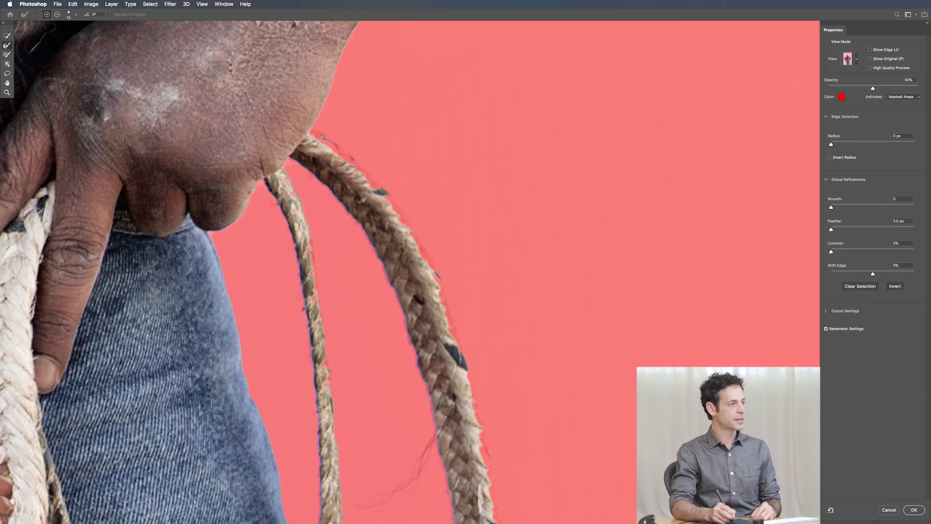
Paint the missing upper outer edge of the thick rope into the selection with the Brush tool.
{"action": "left_click", "coordinate": [8, 55]}
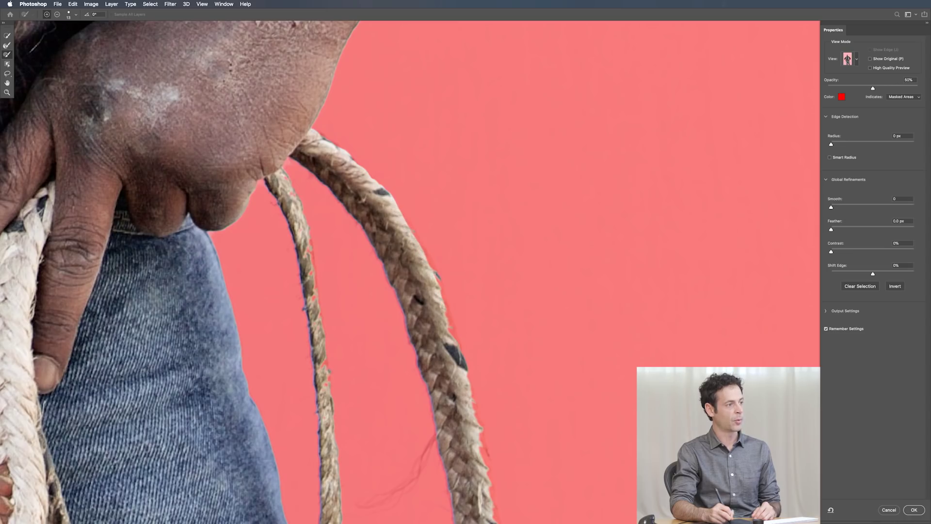
{"action": "left_click_drag", "start_coordinate": [452, 335], "coordinate": [447, 313]}
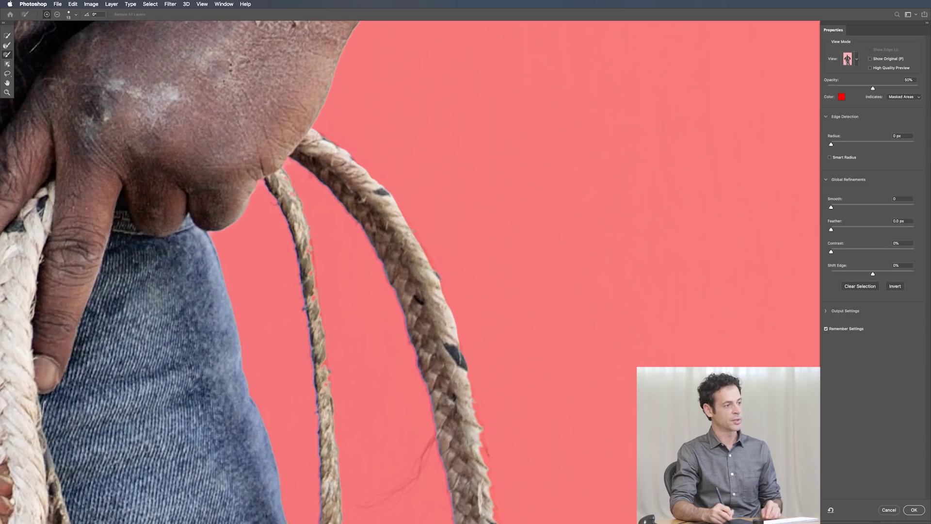
{"action": "left_click_drag", "start_coordinate": [462, 405], "coordinate": [426, 370]}
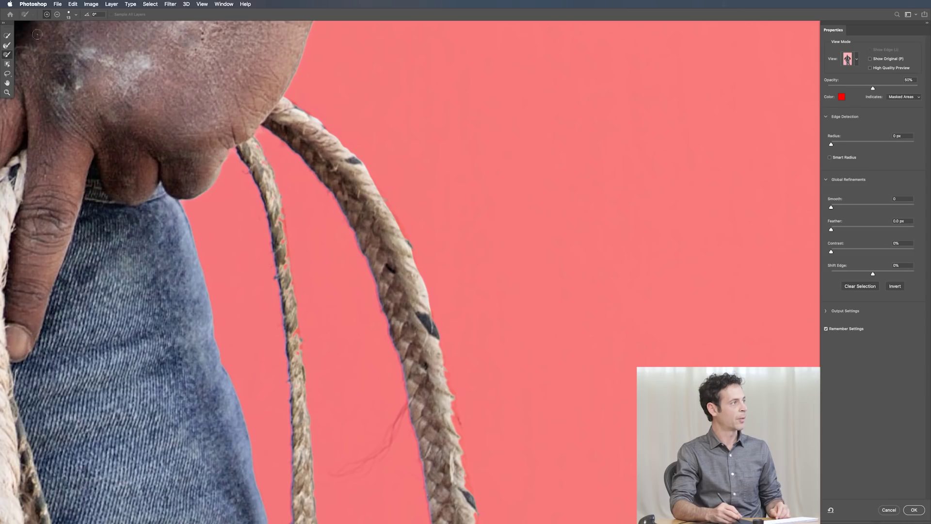
Set the brush hardness to 41% and paint the remaining missing edges of both rope strands into the selection.
{"action": "left_click", "coordinate": [75, 16]}
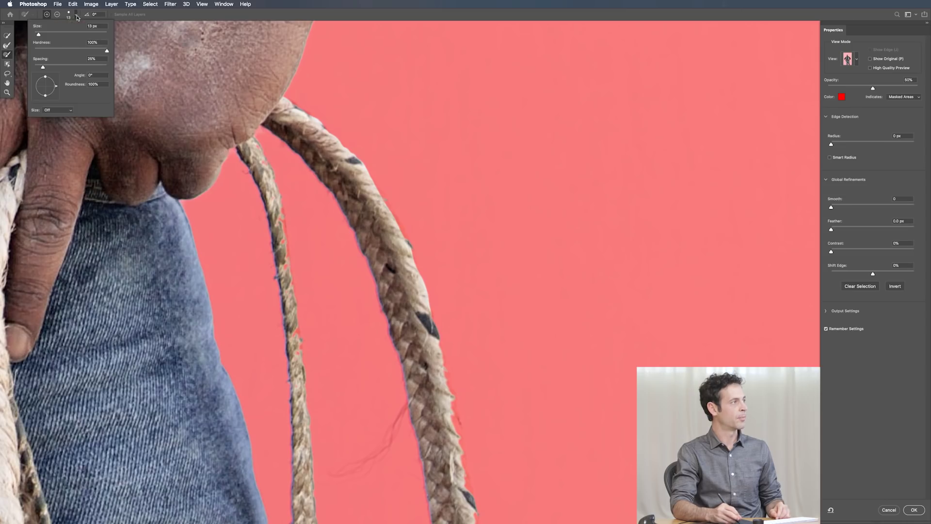
{"action": "left_click", "coordinate": [65, 51]}
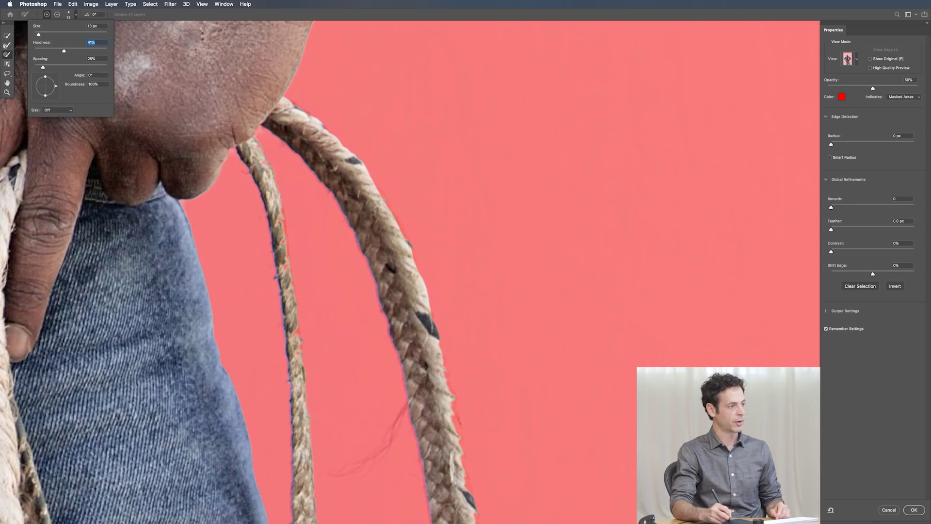
{"action": "key", "text": "Return"}
{"action": "left_click_drag", "start_coordinate": [444, 360], "coordinate": [457, 437]}
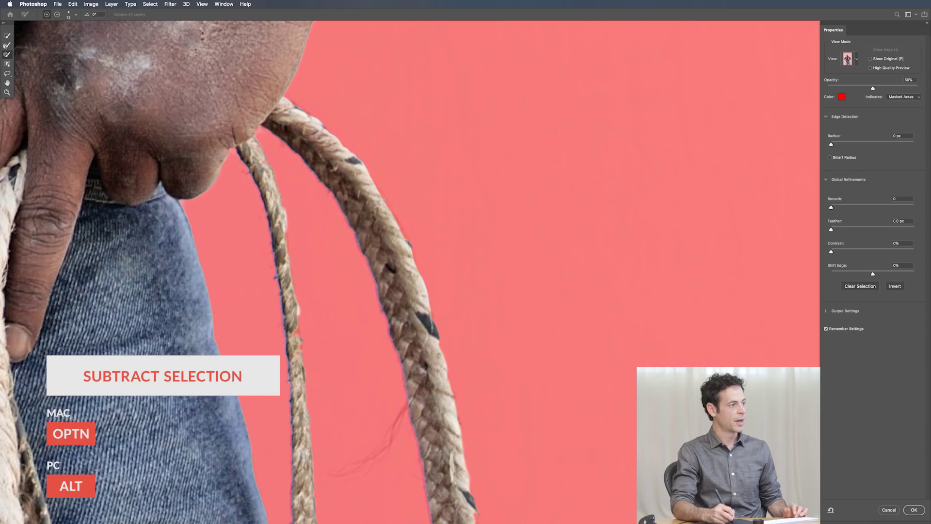
{"action": "key", "text": "alt"}
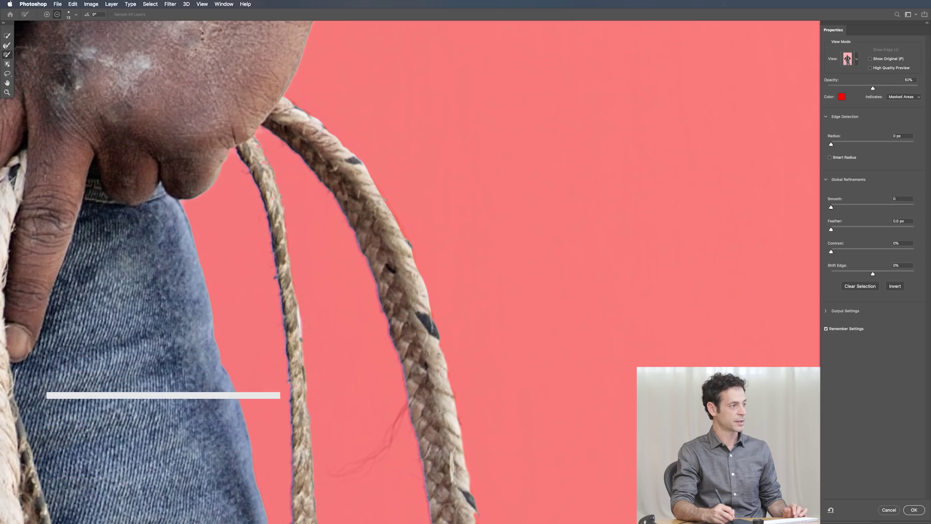
Refine the lower rope edges with the Refine Edge Brush and paint missing edge areas back in with the Brush tool.
{"action": "mouse_move", "coordinate": [383, 436]}
{"action": "left_mouse_down"}
{"action": "mouse_move", "coordinate": [341, 131]}
{"action": "mouse_move", "coordinate": [388, 379]}
{"action": "mouse_move", "coordinate": [403, 370]}
{"action": "left_mouse_up"}
{"action": "left_click", "coordinate": [7, 46]}
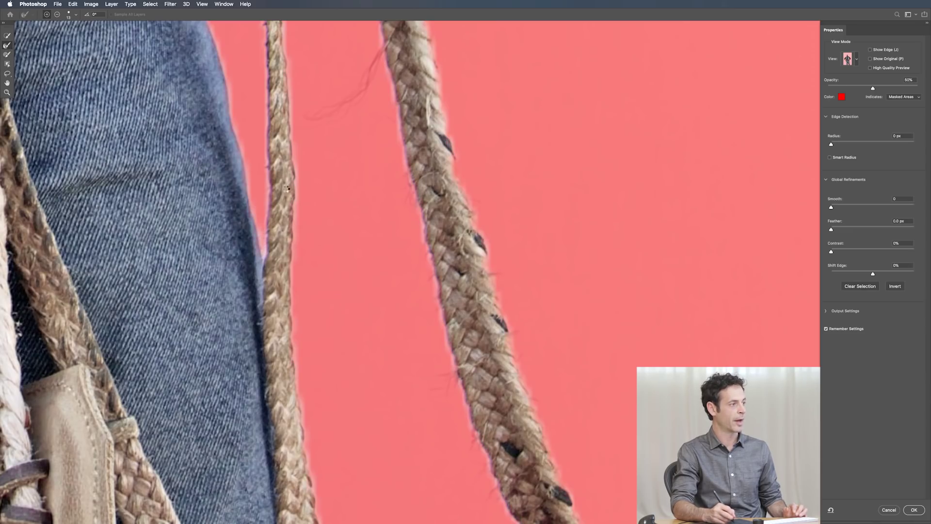
{"action": "left_click_drag", "start_coordinate": [439, 400], "coordinate": [312, 368]}
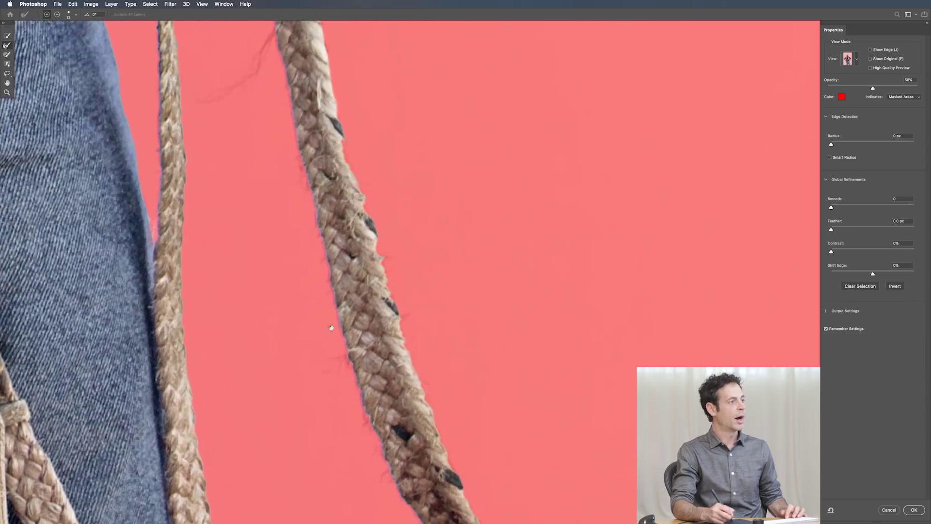
{"action": "left_click", "coordinate": [11, 56]}
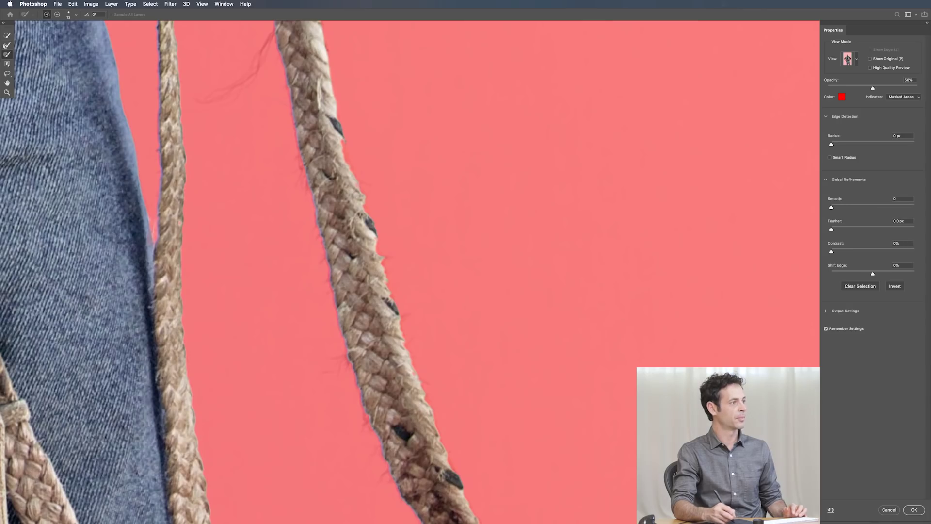
{"action": "left_click_drag", "start_coordinate": [343, 141], "coordinate": [343, 152]}
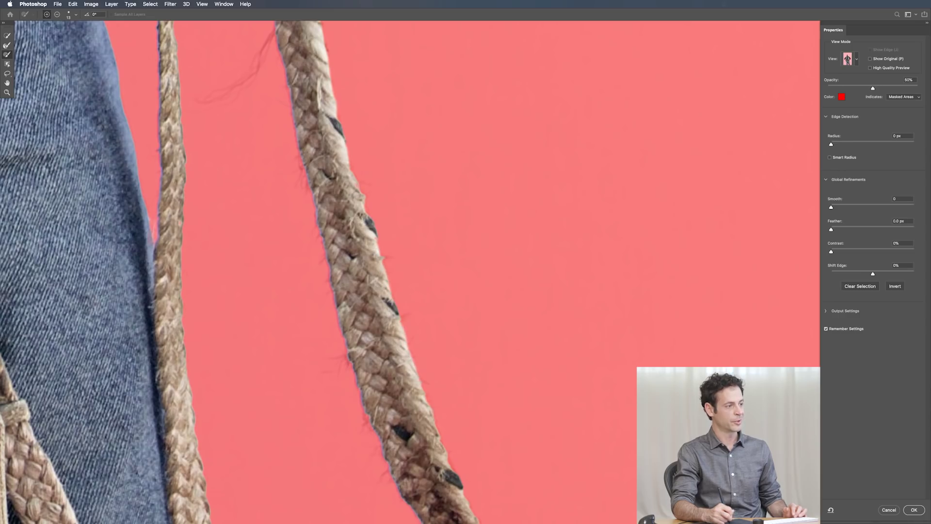
Examine the mask edges around the man's neck and both vest shoulders.
{"action": "left_click_drag", "start_coordinate": [383, 364], "coordinate": [345, 365]}
{"action": "left_click_drag", "start_coordinate": [295, 350], "coordinate": [333, 298]}
{"action": "left_click_drag", "start_coordinate": [370, 326], "coordinate": [311, 310]}
{"action": "left_click_drag", "start_coordinate": [294, 241], "coordinate": [348, 388]}
{"action": "scroll", "coordinate": [241, 109], "scroll_direction": "up", "scroll_amount": 6}
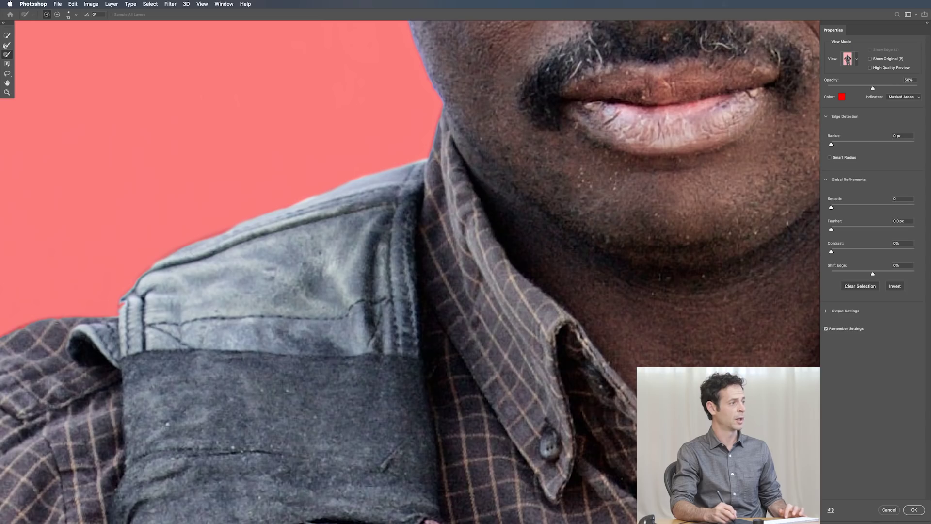
{"action": "scroll", "coordinate": [410, 272], "scroll_direction": "right", "scroll_amount": 10}
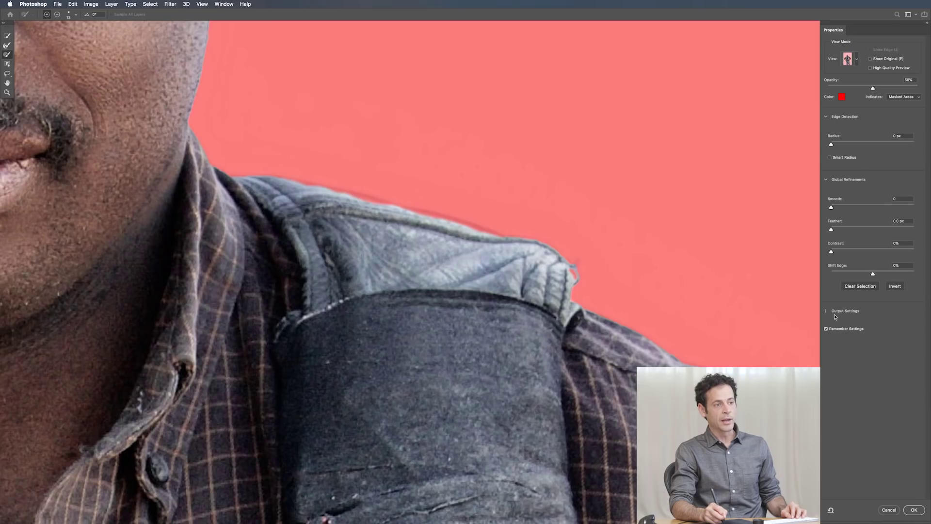
Turn on Decontaminate Colors at 100% and output the selection to a new layer with layer mask.
{"action": "left_click", "coordinate": [827, 312]}
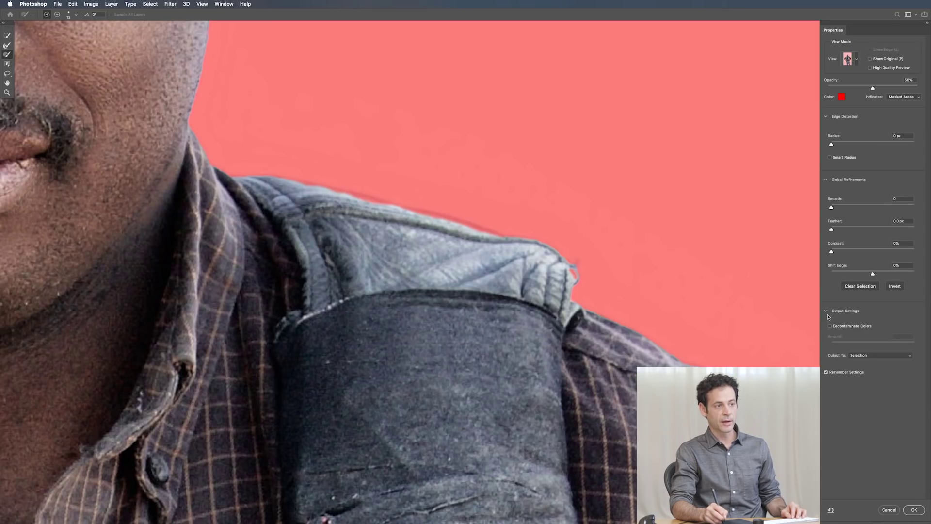
{"action": "left_click", "coordinate": [830, 326]}
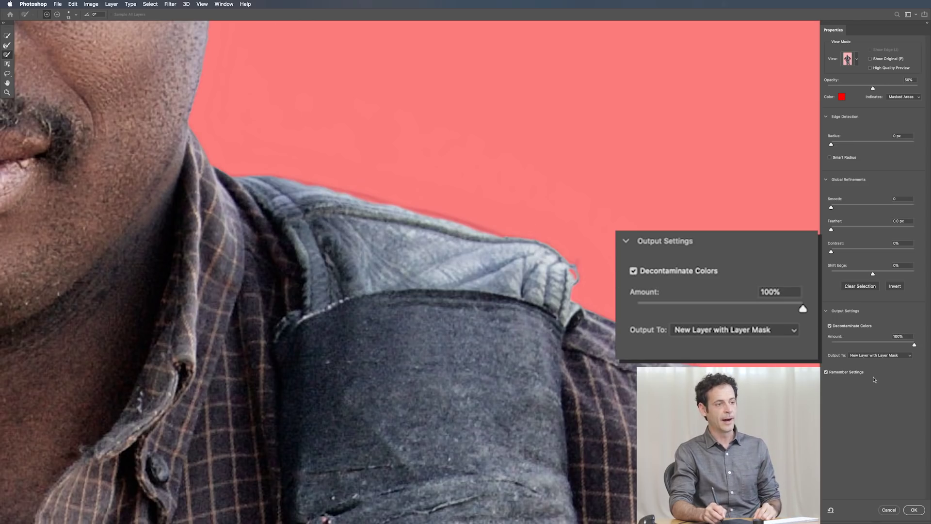
{"action": "left_click", "coordinate": [869, 356]}
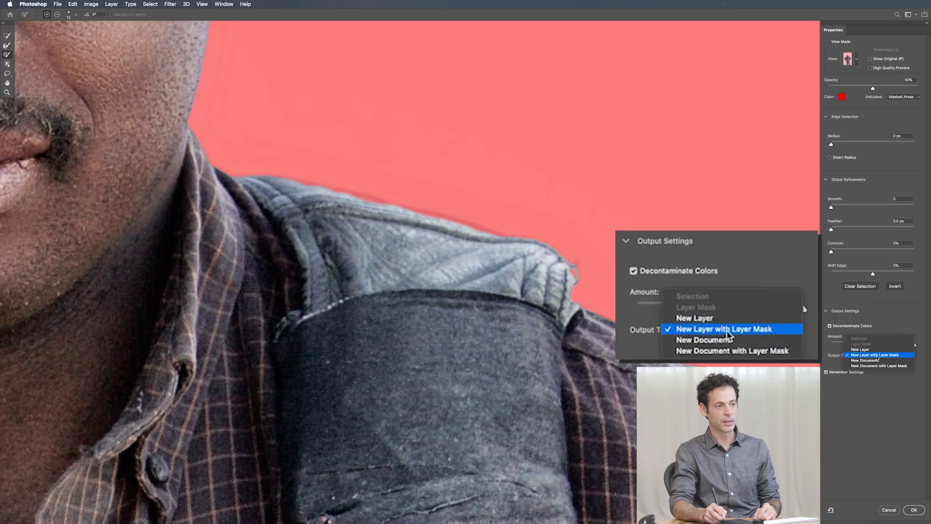
{"action": "left_click", "coordinate": [876, 355]}
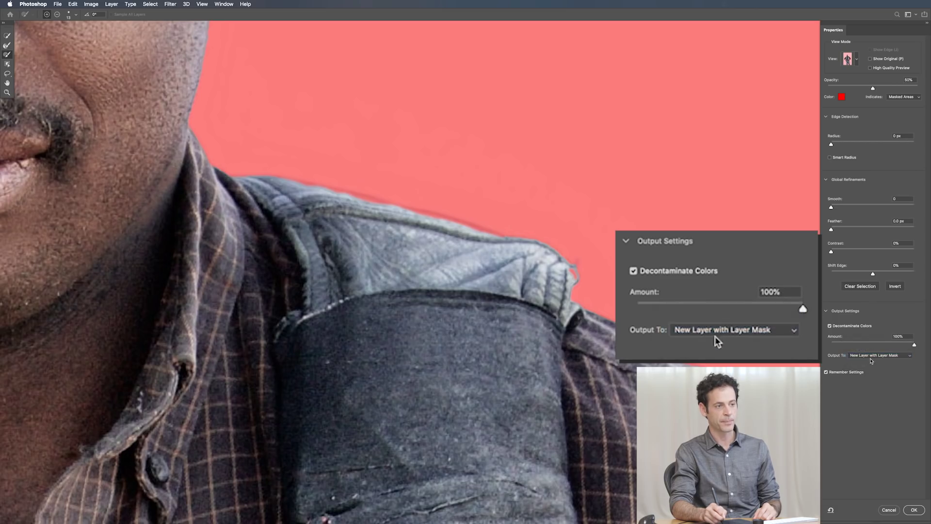
{"action": "left_click", "coordinate": [914, 510]}
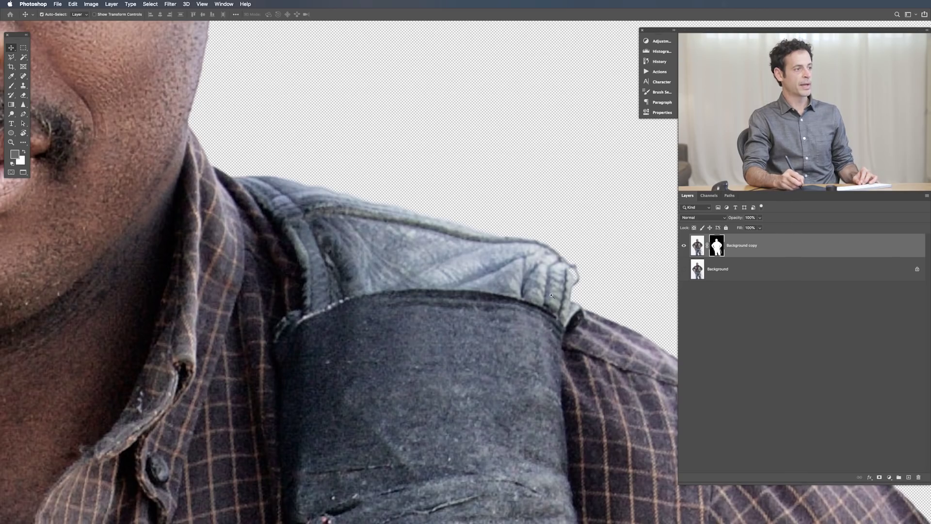
Add a Solid Color fill layer between the original Background and the masked copy of the man.
{"action": "key", "text": "super+0"}
{"action": "left_click", "coordinate": [718, 268]}
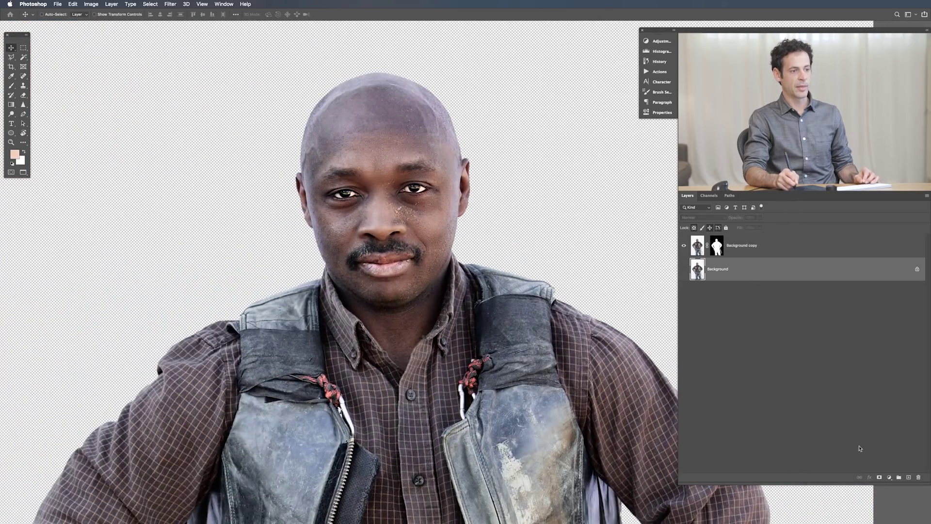
{"action": "left_click", "coordinate": [891, 478]}
{"action": "left_click", "coordinate": [889, 485]}
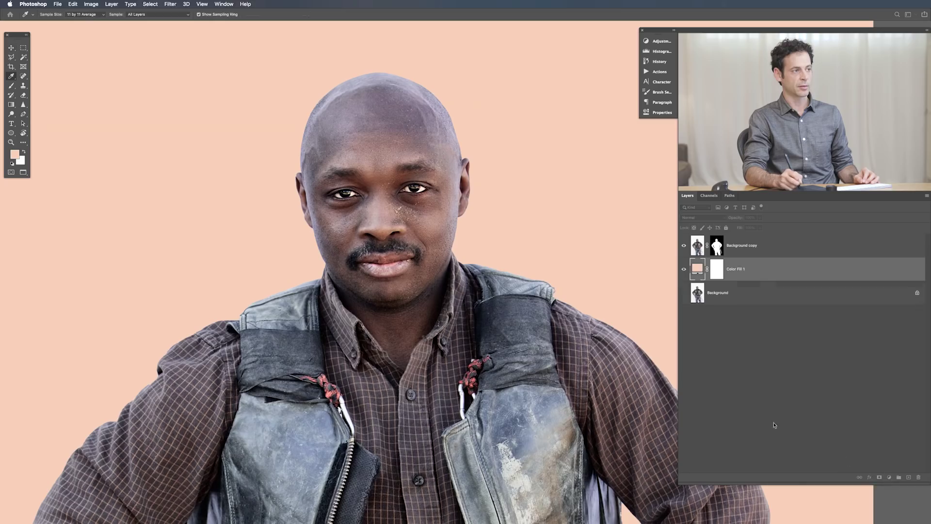
Try a near-white and a dusty peach tone (d0b1a2) as the fill layer's color.
{"action": "left_click_drag", "start_coordinate": [504, 301], "coordinate": [425, 241]}
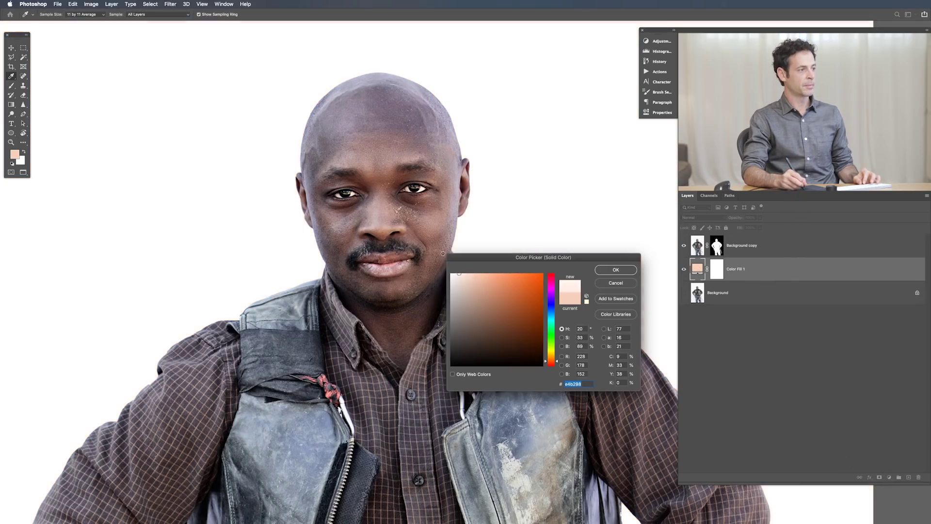
{"action": "left_click", "coordinate": [365, 316], "text": "alt"}
{"action": "left_click_drag", "start_coordinate": [360, 365], "coordinate": [293, 179]}
{"action": "mouse_move", "coordinate": [460, 284]}
{"action": "left_mouse_down"}
{"action": "mouse_move", "coordinate": [438, 297]}
{"action": "mouse_move", "coordinate": [436, 366]}
{"action": "mouse_move", "coordinate": [487, 311]}
{"action": "mouse_move", "coordinate": [487, 293]}
{"action": "mouse_move", "coordinate": [471, 291]}
{"action": "left_mouse_up"}
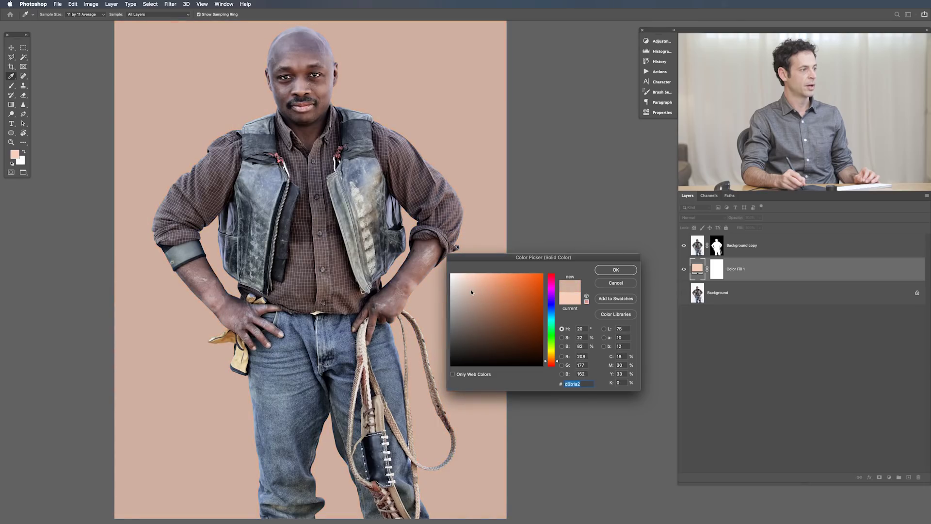
Sample a blue from the man's jeans, lighten the fill color to c3ccda, and toggle the masked layer's visibility to check the cutout.
{"action": "left_click", "coordinate": [388, 358]}
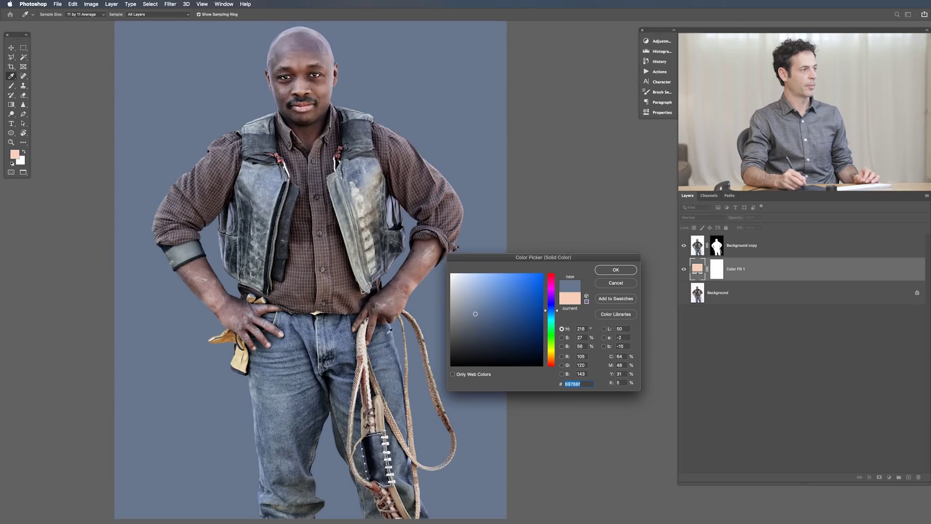
{"action": "left_click", "coordinate": [389, 338]}
{"action": "left_click_drag", "start_coordinate": [472, 304], "coordinate": [463, 287]}
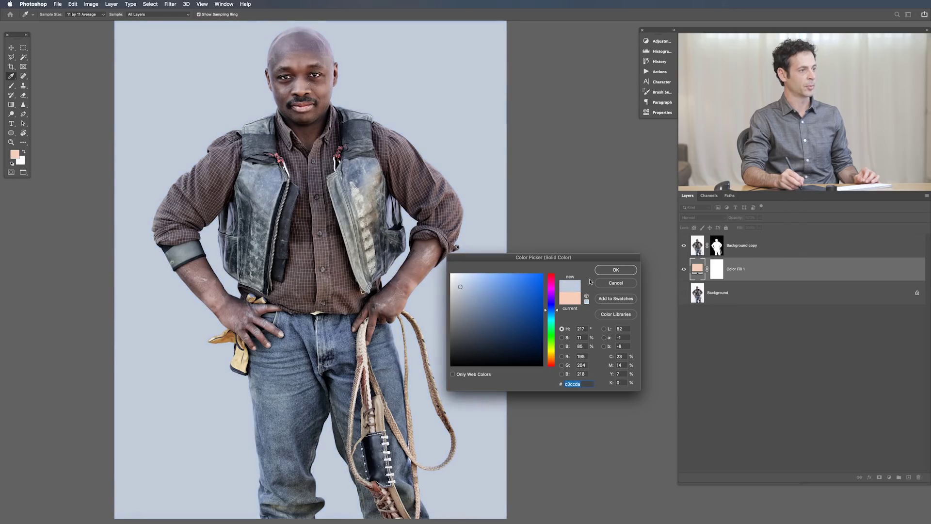
{"action": "left_click", "coordinate": [615, 270]}
{"action": "left_click", "coordinate": [685, 247]}
{"action": "left_click", "coordinate": [685, 248]}
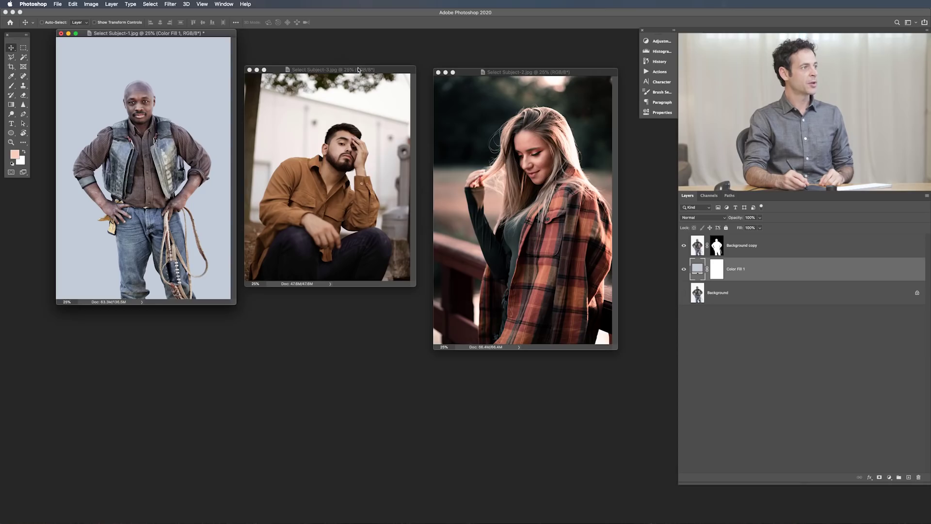
Switch to the photo of the seated man in the brown shirt and show it in full-screen mode.
{"action": "left_click", "coordinate": [358, 69]}
{"action": "key", "text": "f"}
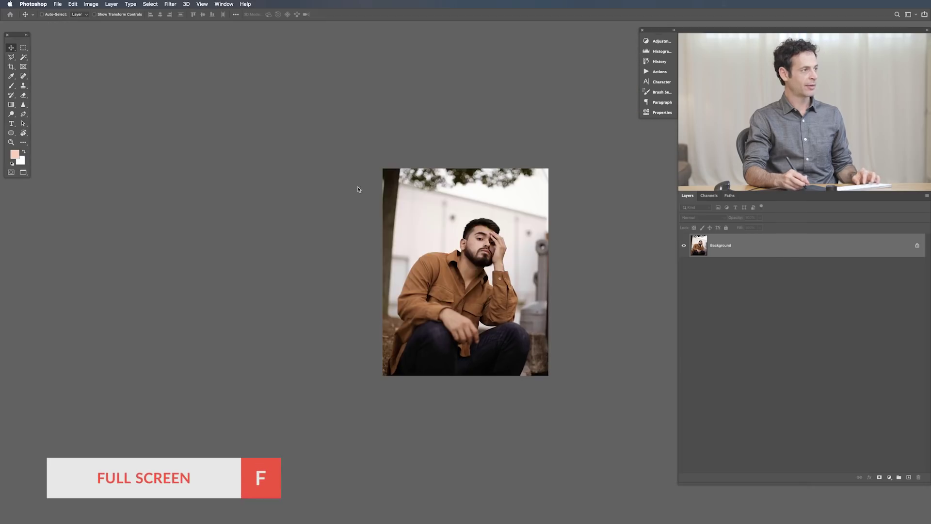
{"action": "left_click", "coordinate": [479, 238], "text": "super"}
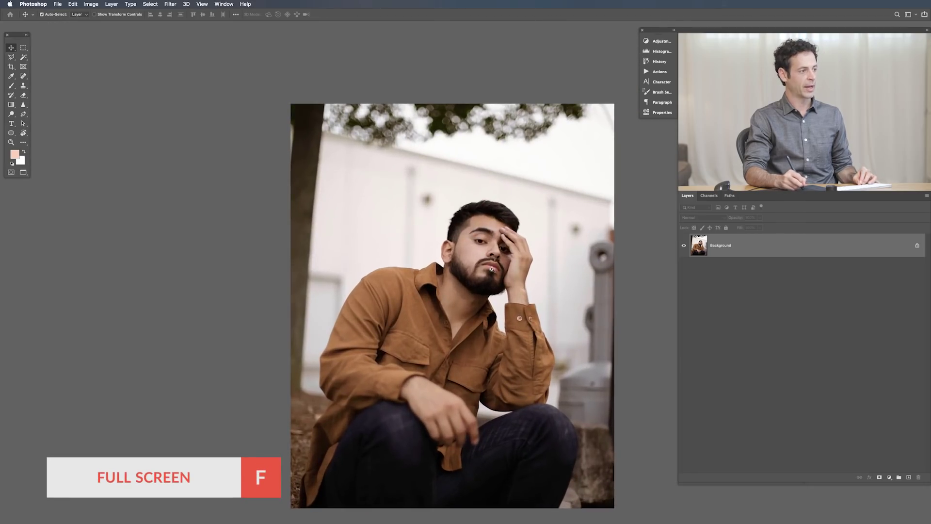
{"action": "scroll", "coordinate": [491, 268], "scroll_direction": "up", "scroll_amount": 1}
{"action": "left_click_drag", "start_coordinate": [490, 268], "coordinate": [412, 153]}
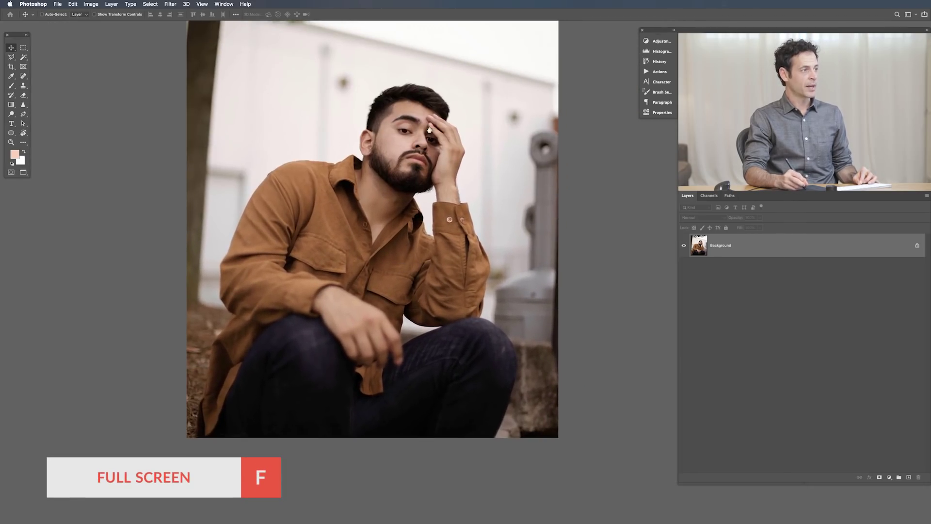
Examine the seated man's edges from the head and raised hand down to the knees against the blurred background.
{"action": "scroll", "coordinate": [413, 153], "scroll_direction": "up", "scroll_amount": 4}
{"action": "scroll", "coordinate": [429, 209], "scroll_direction": "up", "scroll_amount": 1}
{"action": "left_click_drag", "start_coordinate": [429, 208], "coordinate": [407, 210]}
{"action": "left_click_drag", "start_coordinate": [326, 461], "coordinate": [356, 175]}
{"action": "left_click_drag", "start_coordinate": [283, 322], "coordinate": [295, 318]}
{"action": "left_click_drag", "start_coordinate": [351, 276], "coordinate": [308, 277]}
{"action": "left_click_drag", "start_coordinate": [286, 97], "coordinate": [245, 260]}
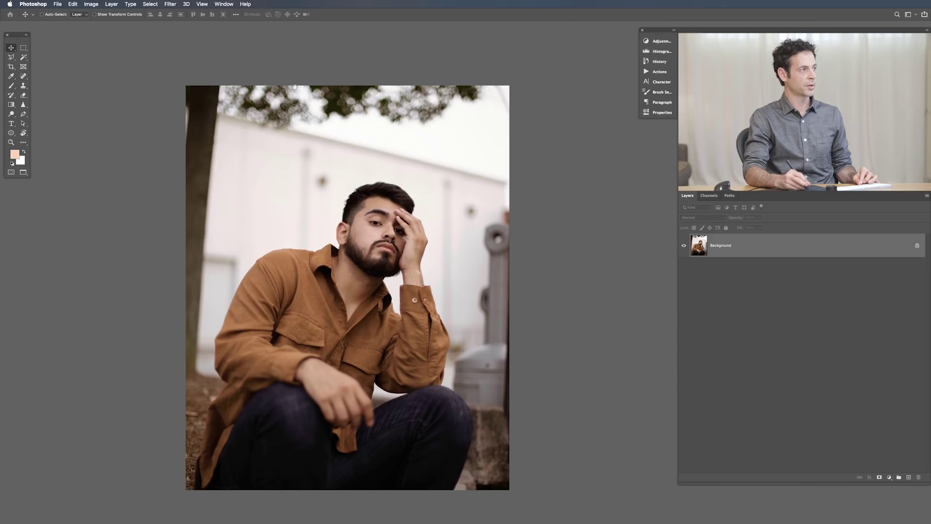
{"action": "left_click_drag", "start_coordinate": [375, 280], "coordinate": [357, 263]}
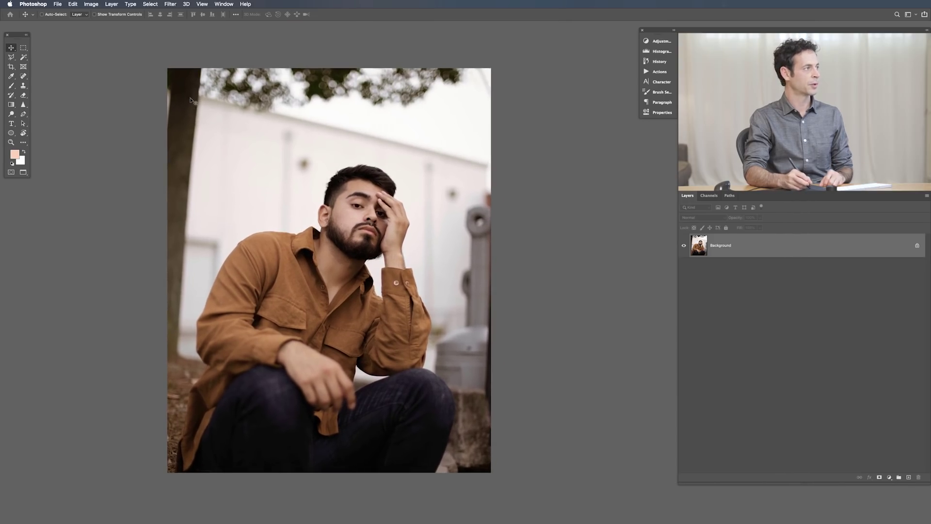
Select the seated man with Select Subject and open the selection in Select and Mask.
{"action": "left_click", "coordinate": [154, 5]}
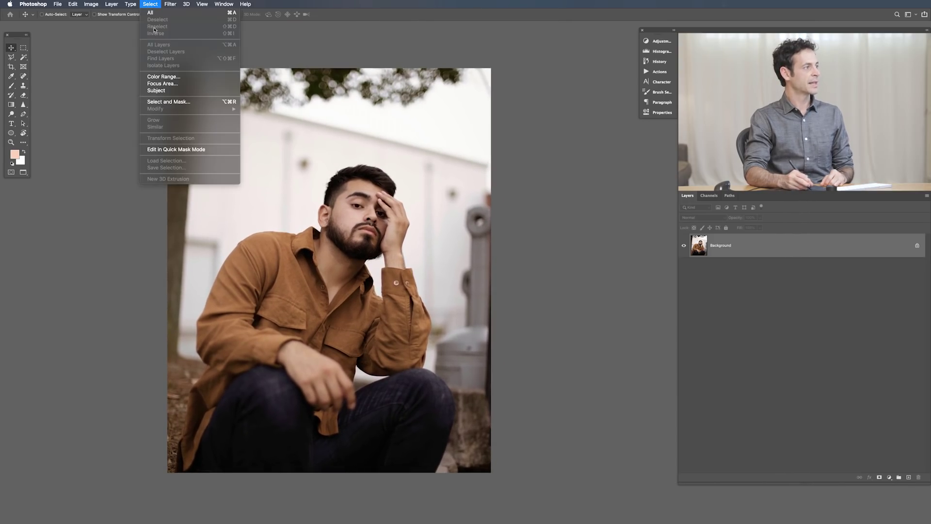
{"action": "left_click", "coordinate": [166, 90]}
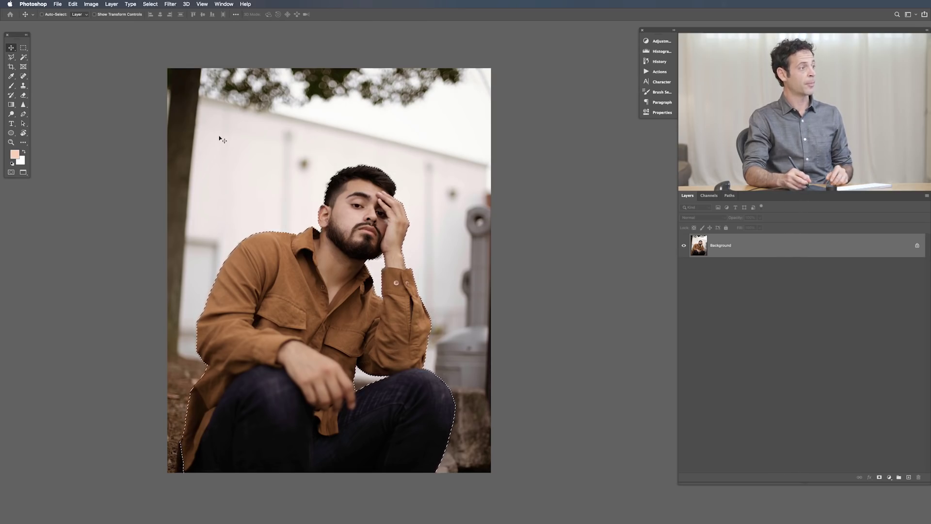
{"action": "left_click", "coordinate": [150, 4]}
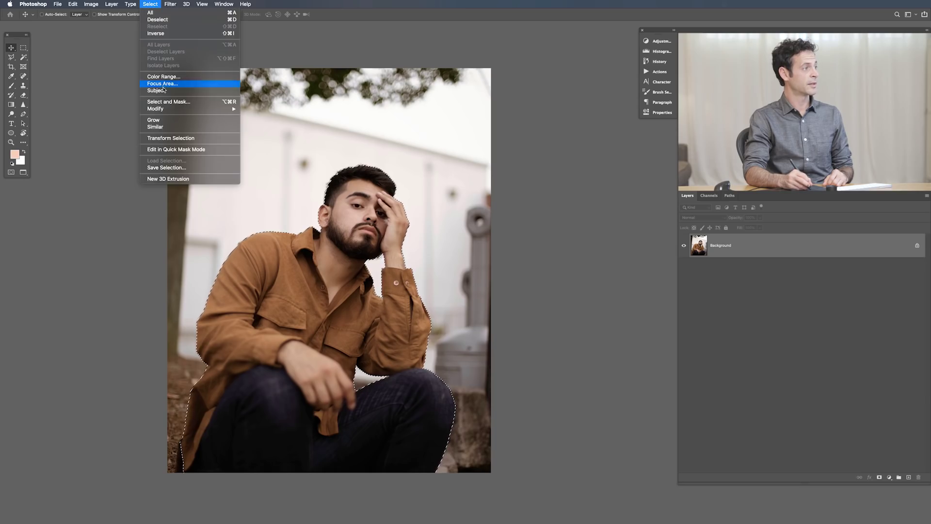
{"action": "left_click", "coordinate": [166, 102]}
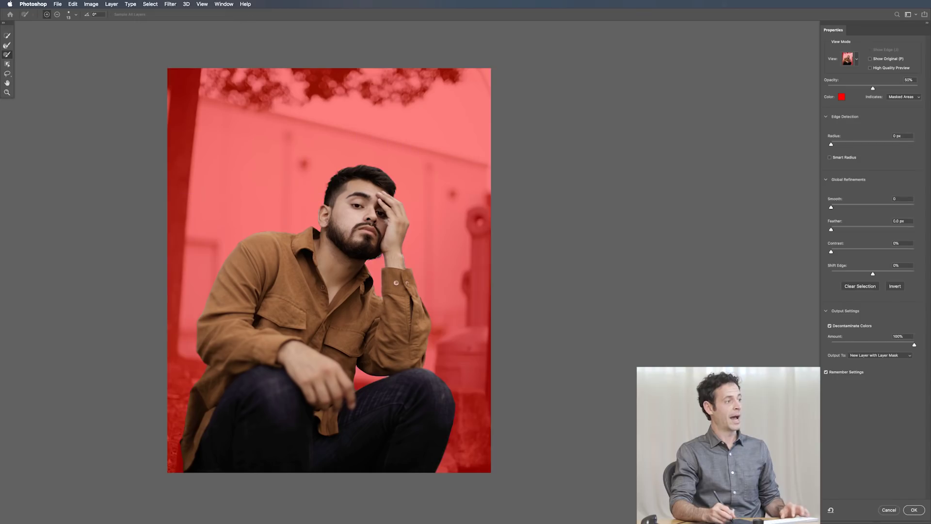
Refine the edges of the man's beard, wrist and hair with the Refine Edge Brush.
{"action": "key", "text": "super+plus"}
{"action": "key", "text": "super+plus"}
{"action": "key", "text": "super+plus"}
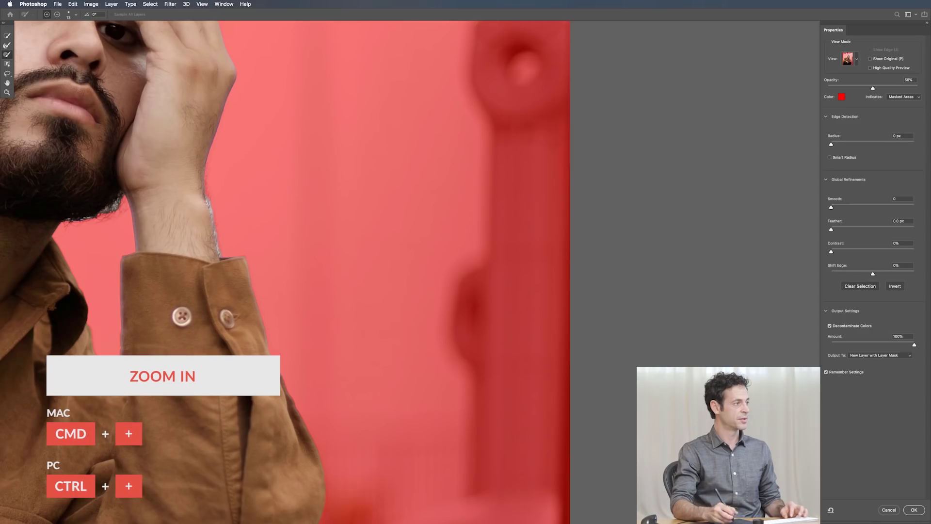
{"action": "key", "text": "super+plus"}
{"action": "left_click_drag", "start_coordinate": [185, 214], "coordinate": [337, 338]}
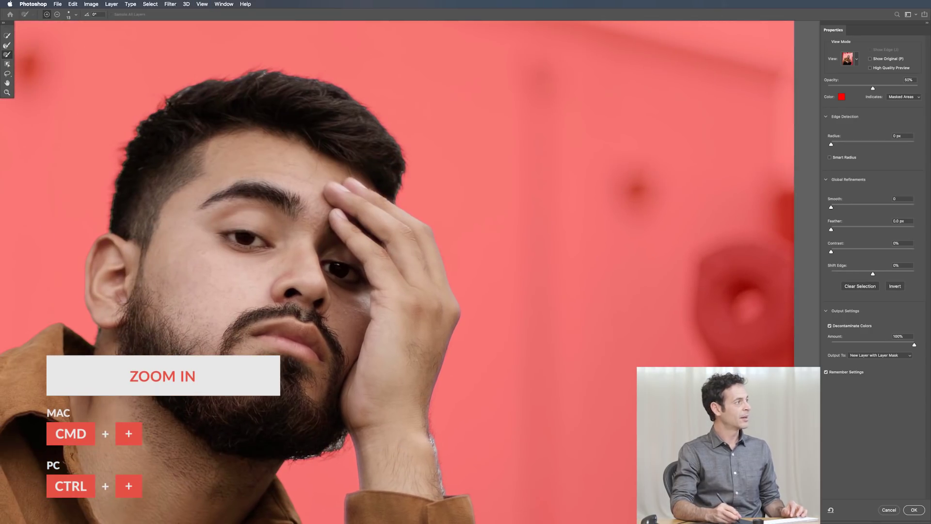
{"action": "left_click", "coordinate": [8, 45]}
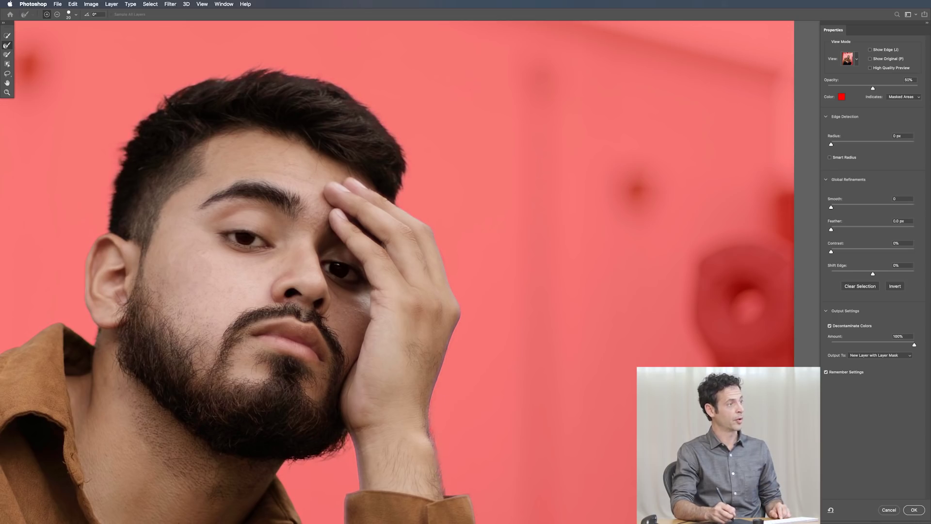
{"action": "left_click_drag", "start_coordinate": [220, 443], "coordinate": [338, 477]}
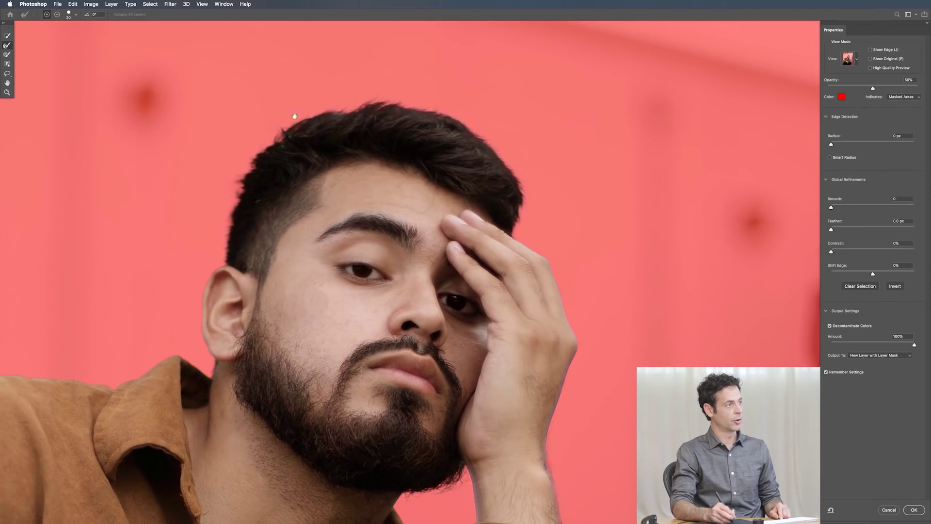
{"action": "left_click_drag", "start_coordinate": [240, 276], "coordinate": [518, 193]}
Paint the missing dark strip beside the shirt's lower corner into the selection with the Brush tool.
{"action": "left_click_drag", "start_coordinate": [264, 427], "coordinate": [349, 131]}
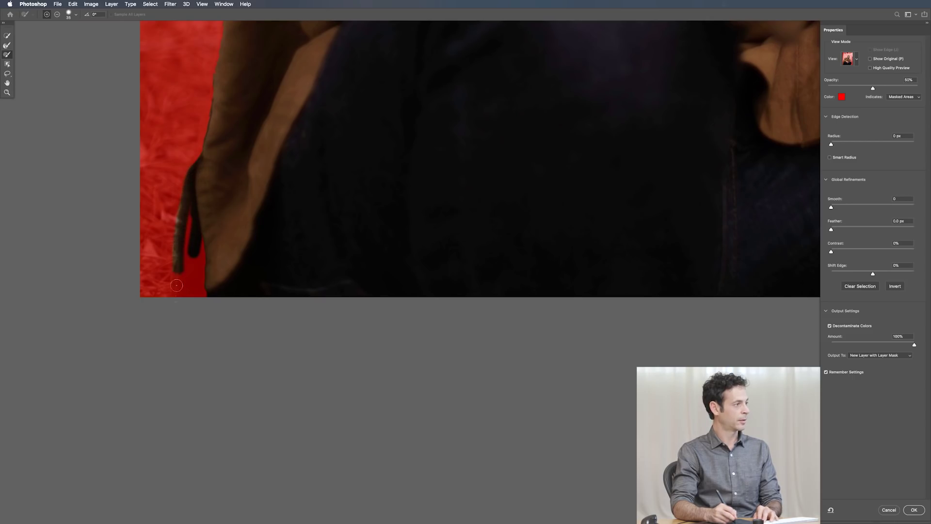
{"action": "left_click_drag", "start_coordinate": [186, 238], "coordinate": [195, 249]}
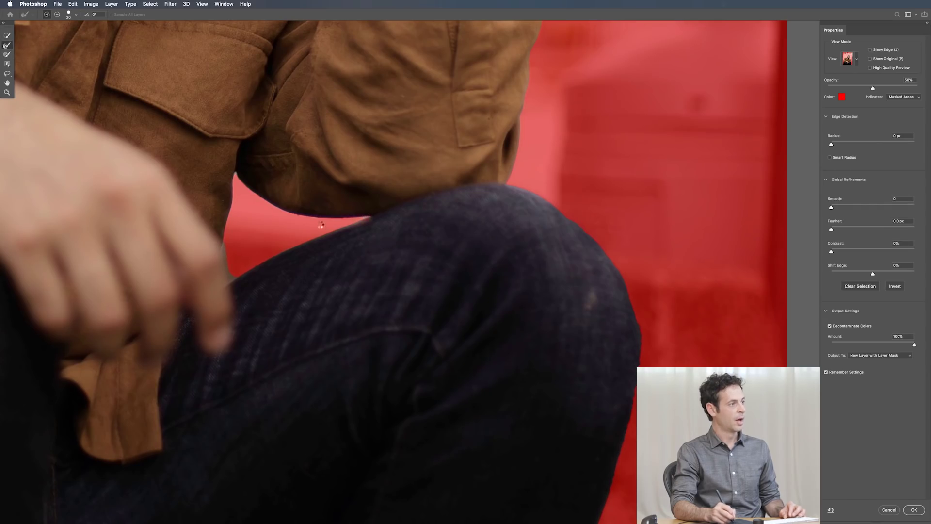
Switch the mask preview to Black & White at the gap between the man's sleeve and raised knee.
{"action": "left_click_drag", "start_coordinate": [302, 222], "coordinate": [331, 208]}
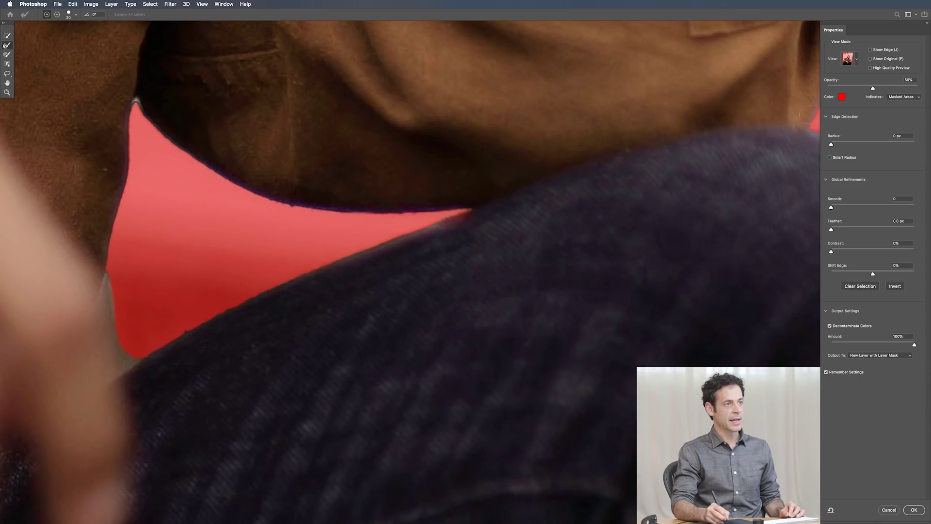
{"action": "left_click", "coordinate": [858, 60]}
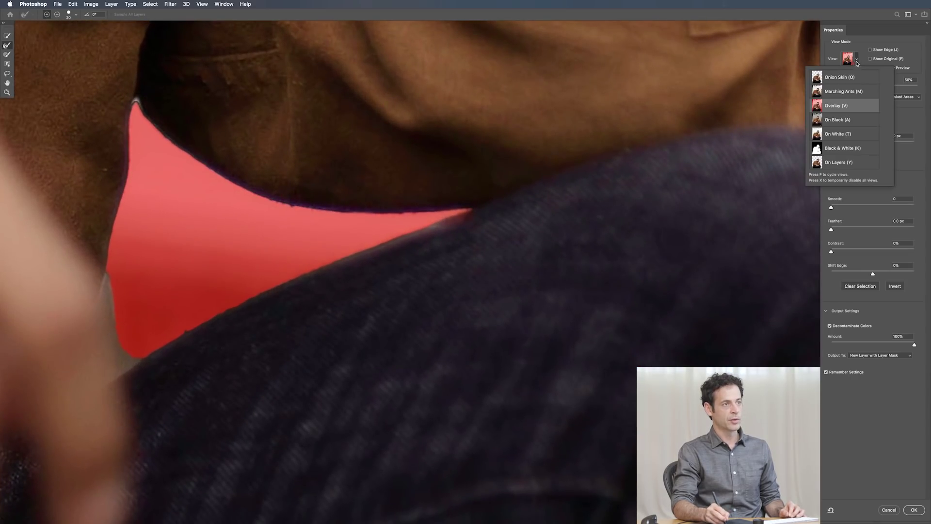
{"action": "left_click", "coordinate": [842, 148]}
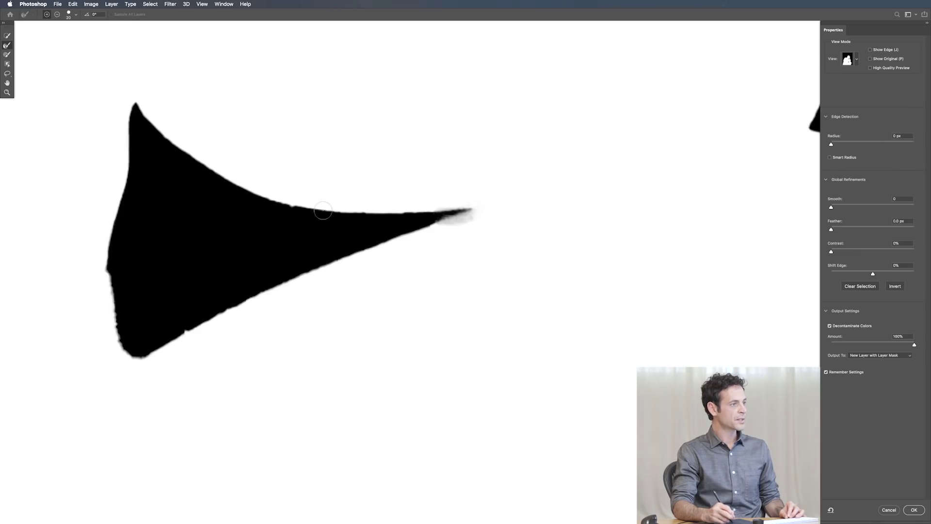
Examine the black-and-white mask edges around the sleeve gap, knee, forearm, wrist and beard.
{"action": "mouse_move", "coordinate": [296, 234]}
{"action": "left_mouse_down"}
{"action": "mouse_move", "coordinate": [272, 228]}
{"action": "mouse_move", "coordinate": [287, 229]}
{"action": "left_mouse_up"}
{"action": "left_click_drag", "start_coordinate": [439, 232], "coordinate": [348, 327]}
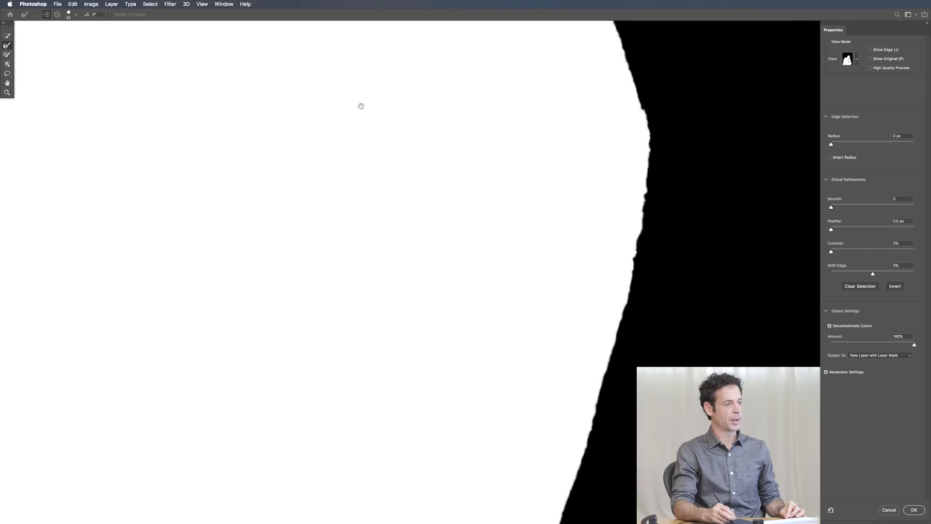
{"action": "left_click_drag", "start_coordinate": [427, 83], "coordinate": [421, 64]}
{"action": "left_click_drag", "start_coordinate": [460, 144], "coordinate": [421, 376]}
{"action": "left_click_drag", "start_coordinate": [492, 118], "coordinate": [480, 362]}
{"action": "left_click_drag", "start_coordinate": [354, 149], "coordinate": [471, 410]}
{"action": "left_click_drag", "start_coordinate": [383, 171], "coordinate": [432, 403]}
{"action": "left_click_drag", "start_coordinate": [329, 119], "coordinate": [443, 424]}
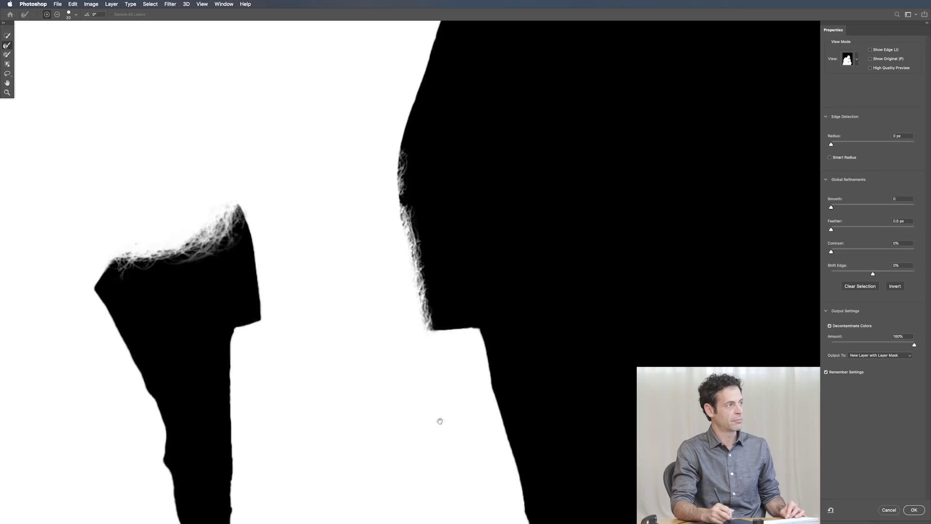
{"action": "left_click_drag", "start_coordinate": [277, 235], "coordinate": [497, 440]}
{"action": "left_click_drag", "start_coordinate": [278, 194], "coordinate": [499, 380]}
{"action": "left_click_drag", "start_coordinate": [436, 283], "coordinate": [399, 288]}
{"action": "scroll", "coordinate": [426, 365], "scroll_direction": "down", "scroll_amount": 10}
{"action": "left_click_drag", "start_coordinate": [405, 220], "coordinate": [402, 233]}
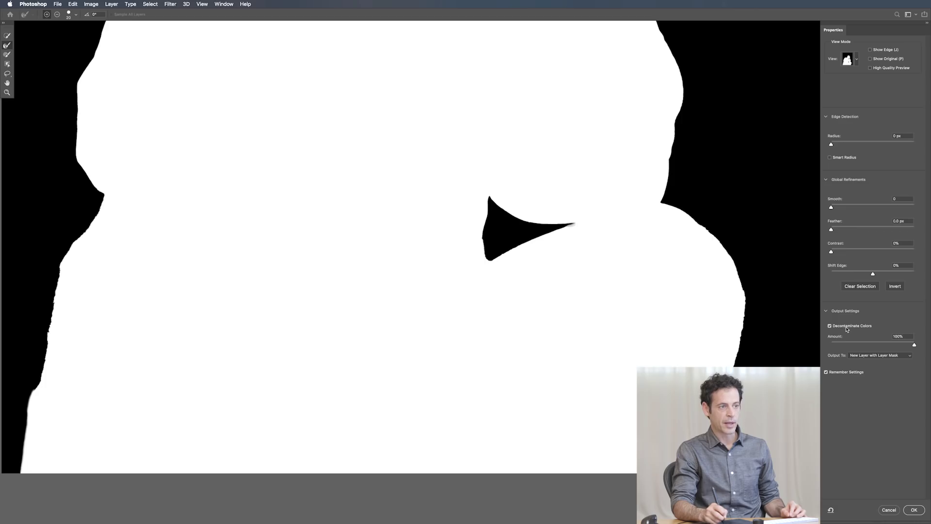
Output the seated man's refined selection to a new layer with layer mask.
{"action": "left_click", "coordinate": [869, 360]}
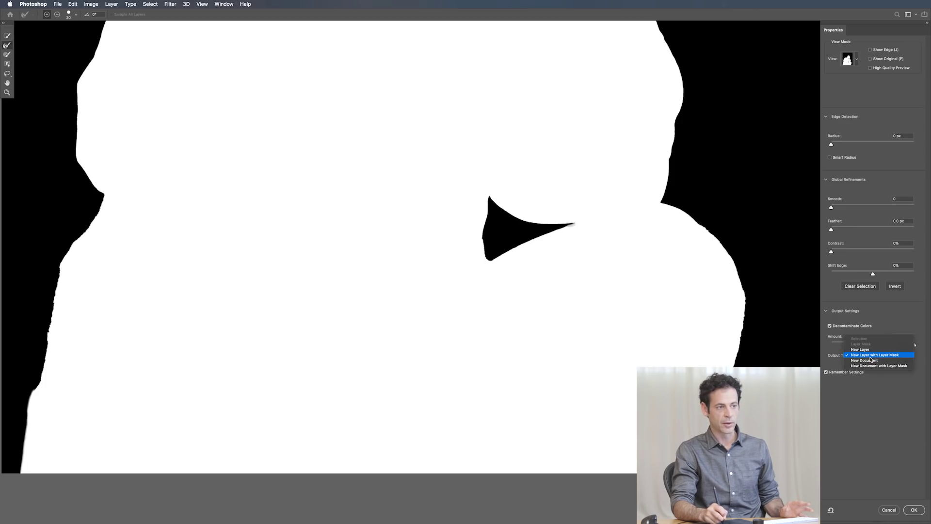
{"action": "left_click", "coordinate": [878, 357]}
{"action": "left_click", "coordinate": [915, 510]}
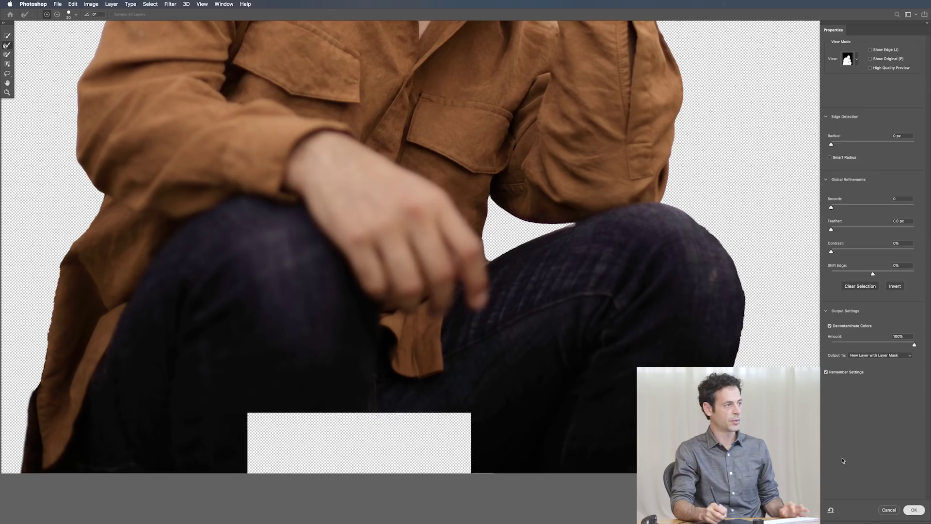
Add a peach #f8cfba Solid Color fill layer and place it directly beneath the masked man's layer.
{"action": "key", "text": "super+0"}
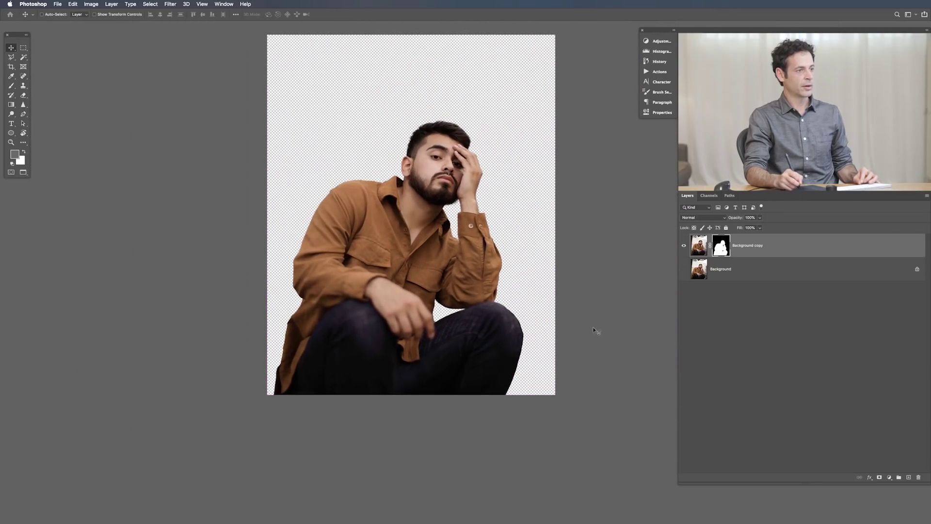
{"action": "left_click", "coordinate": [890, 478]}
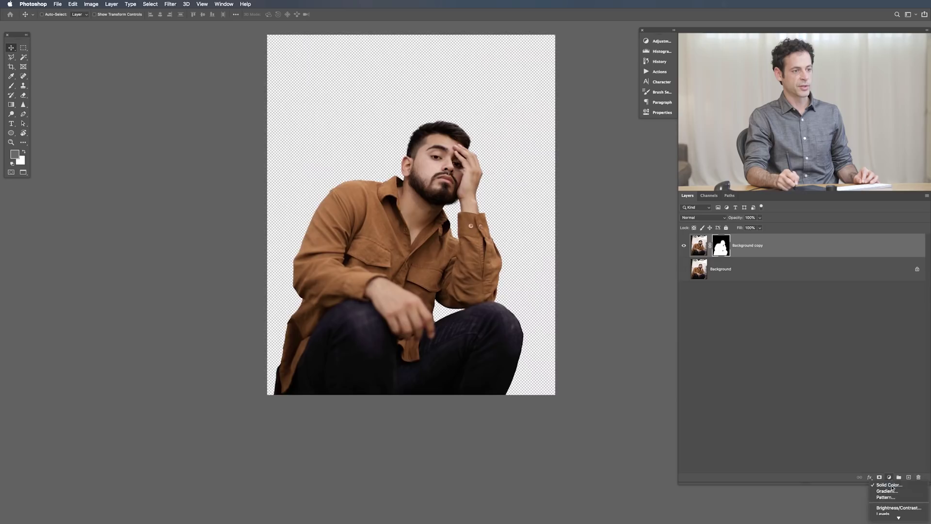
{"action": "left_click", "coordinate": [889, 485]}
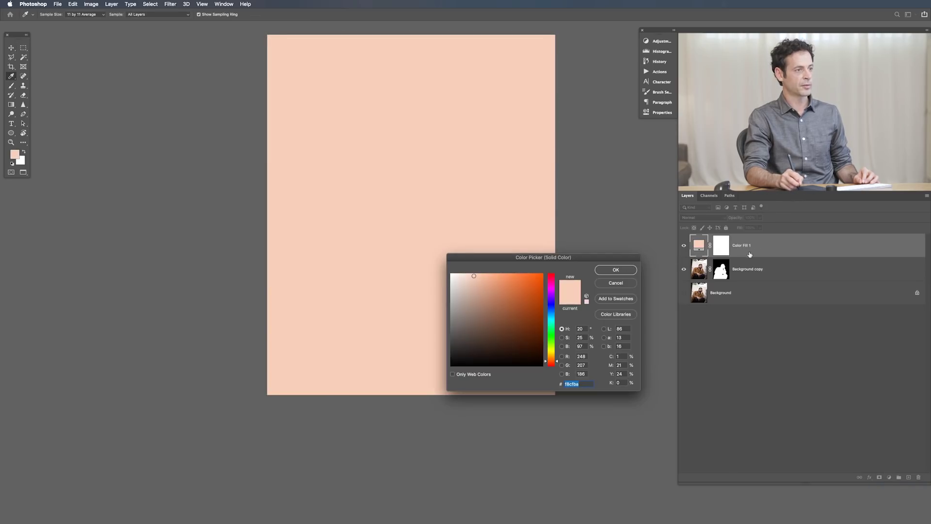
{"action": "left_click", "coordinate": [616, 269]}
{"action": "left_click_drag", "start_coordinate": [764, 250], "coordinate": [775, 283]}
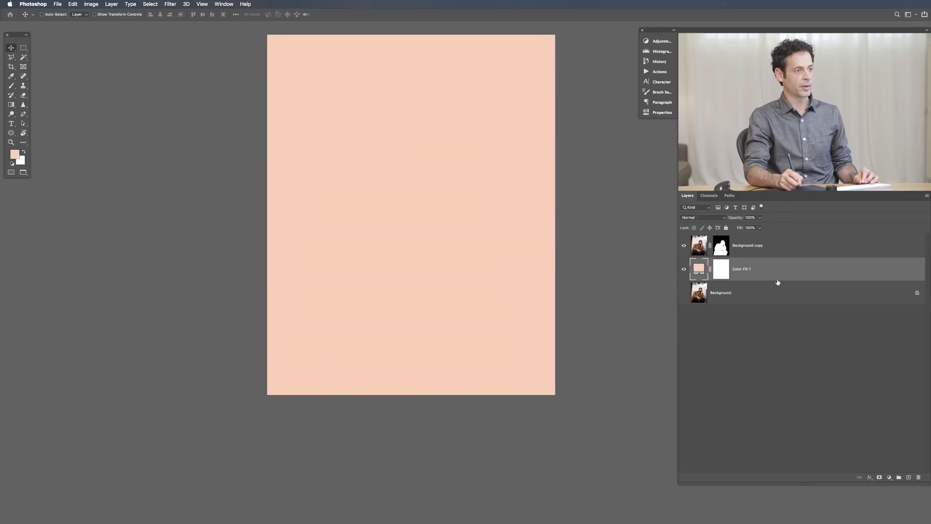
{"action": "left_click", "coordinate": [466, 257], "text": "ctrl"}
{"action": "left_click_drag", "start_coordinate": [438, 80], "coordinate": [433, 177]}
{"action": "left_click_drag", "start_coordinate": [429, 359], "coordinate": [395, 234]}
Switch to the woman's photo, Select Subject-2.jpg, and display it in full screen mode.
{"action": "key", "text": "shift+f"}
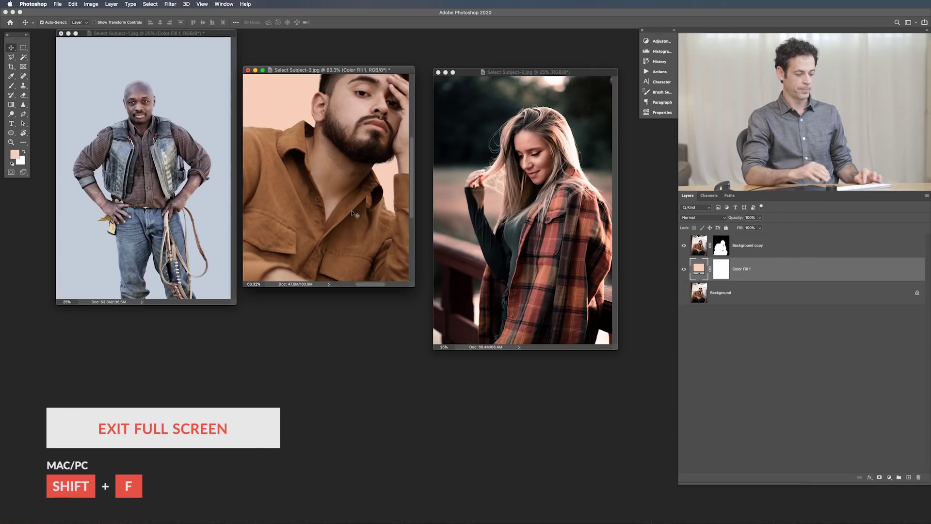
{"action": "left_click", "coordinate": [557, 73]}
{"action": "key", "text": "f"}
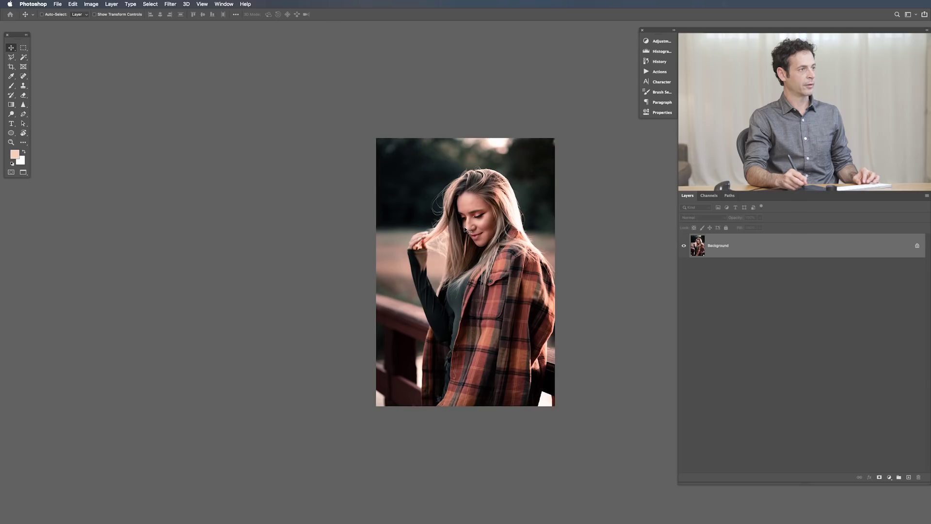
Examine the woman's flyaway hair and the loose strands between her raised hand and face.
{"action": "left_click_drag", "start_coordinate": [471, 225], "coordinate": [394, 325]}
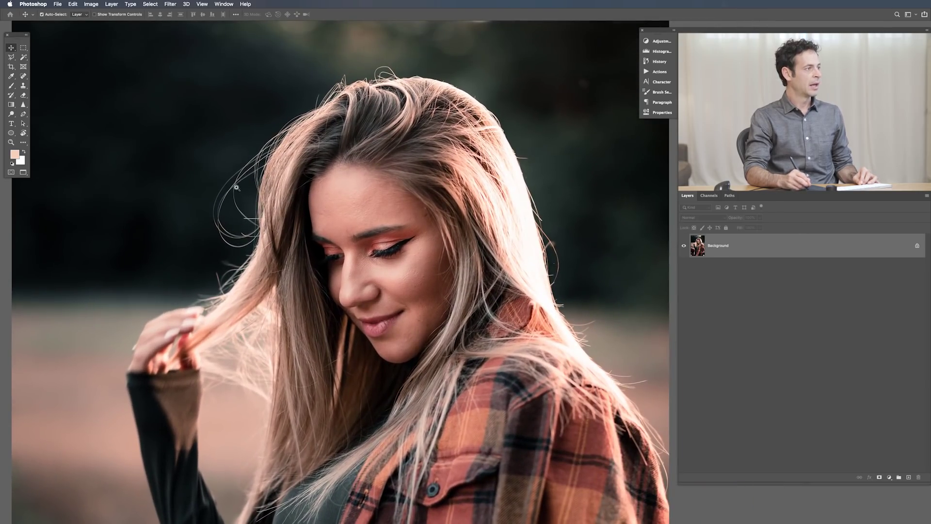
{"action": "left_click_drag", "start_coordinate": [233, 190], "coordinate": [279, 240]}
{"action": "left_click_drag", "start_coordinate": [397, 104], "coordinate": [262, 274]}
{"action": "left_click_drag", "start_coordinate": [260, 345], "coordinate": [289, 158]}
{"action": "left_click_drag", "start_coordinate": [275, 315], "coordinate": [247, 337]}
{"action": "left_click_drag", "start_coordinate": [313, 362], "coordinate": [304, 251]}
{"action": "scroll", "coordinate": [305, 250], "scroll_direction": "down", "scroll_amount": 5}
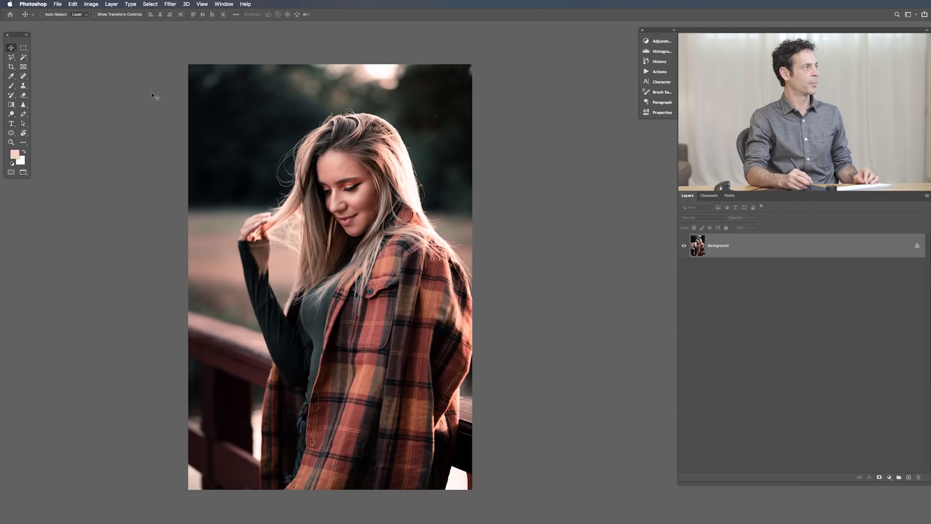
Select the woman automatically with Select Subject.
{"action": "left_click", "coordinate": [151, 5]}
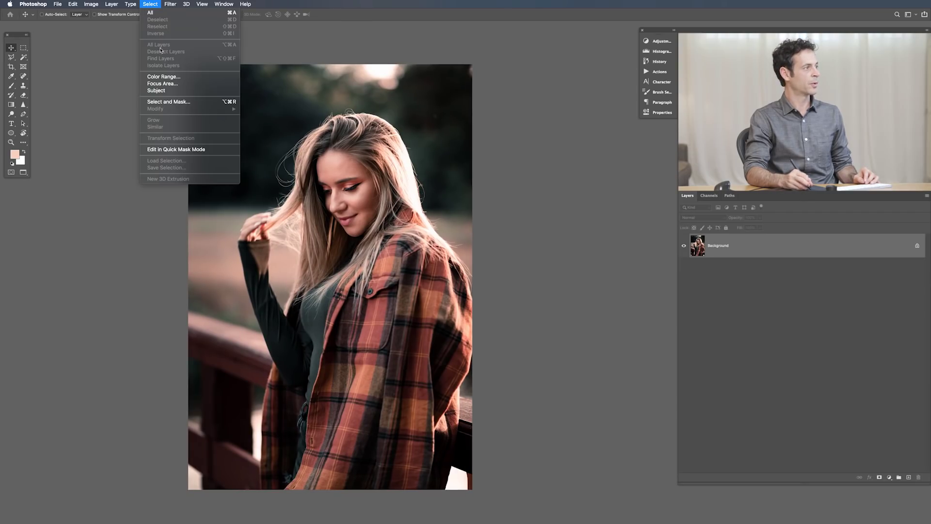
{"action": "left_click", "coordinate": [170, 90]}
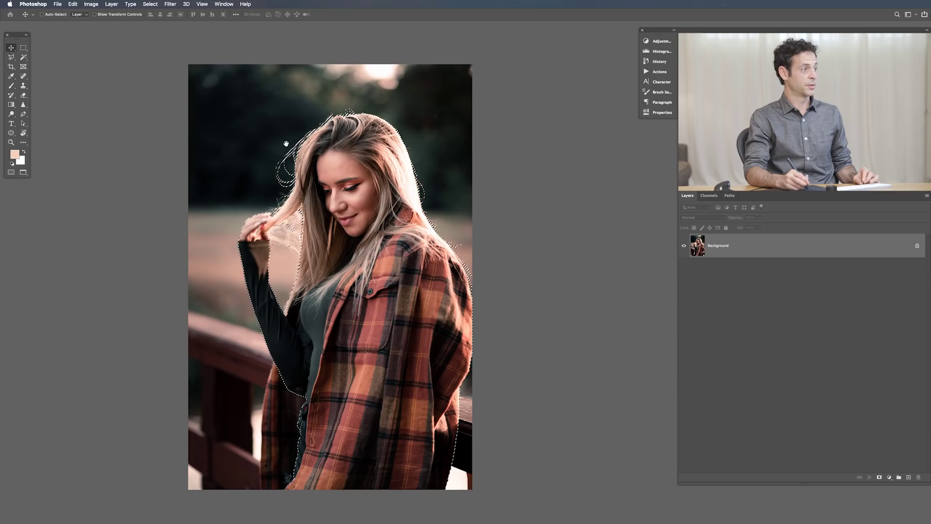
Examine the selection outline around the woman's hair, raised hand, elbow and the lower part of the plaid shirt.
{"action": "scroll", "coordinate": [297, 210], "scroll_direction": "up", "scroll_amount": 10}
{"action": "left_click_drag", "start_coordinate": [281, 233], "coordinate": [173, 456]}
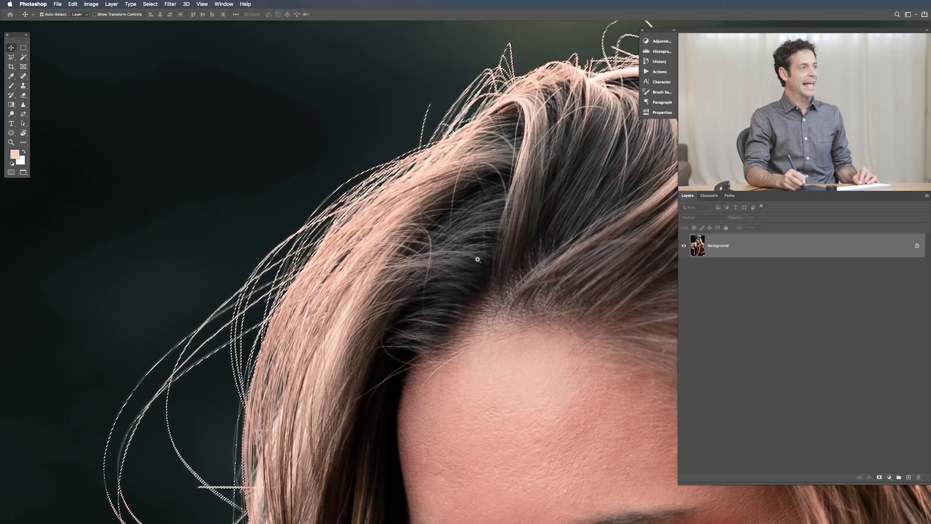
{"action": "scroll", "coordinate": [485, 265], "scroll_direction": "down", "scroll_amount": 10}
{"action": "scroll", "coordinate": [436, 274], "scroll_direction": "up", "scroll_amount": 5}
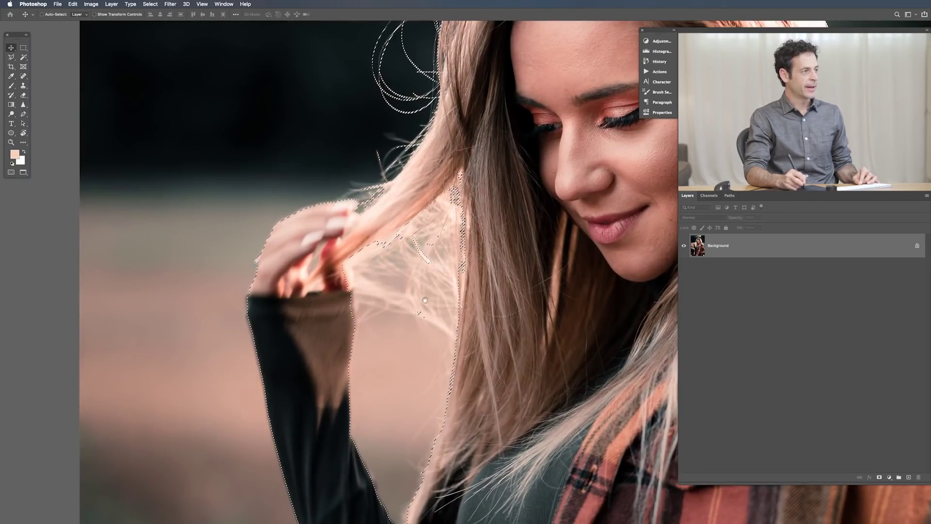
{"action": "scroll", "coordinate": [438, 233], "scroll_direction": "down", "scroll_amount": 8}
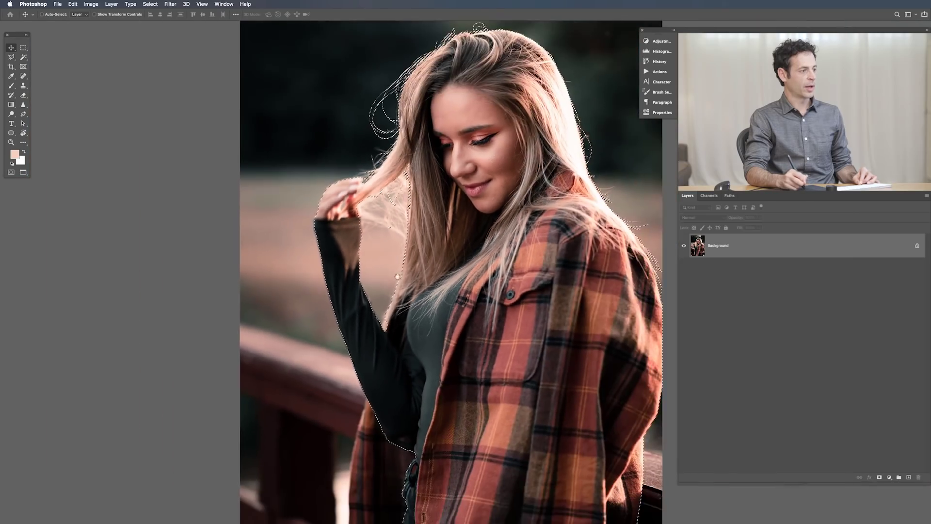
{"action": "left_click_drag", "start_coordinate": [403, 392], "coordinate": [371, 171]}
{"action": "scroll", "coordinate": [368, 275], "scroll_direction": "up", "scroll_amount": 5}
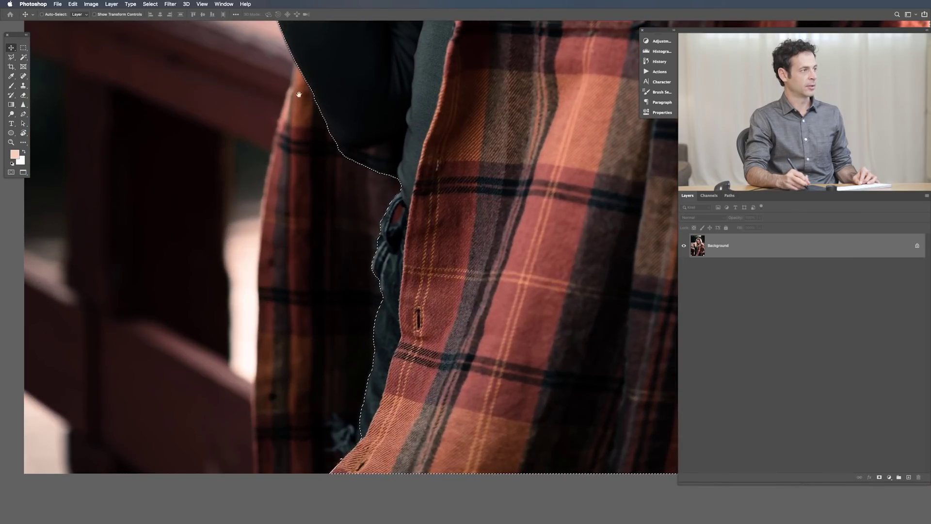
{"action": "scroll", "coordinate": [391, 278], "scroll_direction": "down", "scroll_amount": 6}
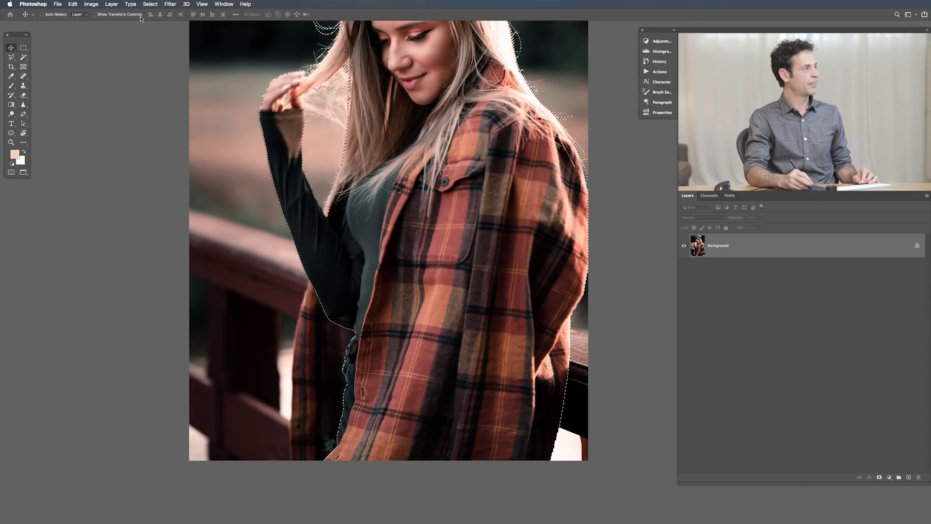
Open the woman's selection in Select and Mask and set the preview to Overlay.
{"action": "left_click", "coordinate": [151, 4]}
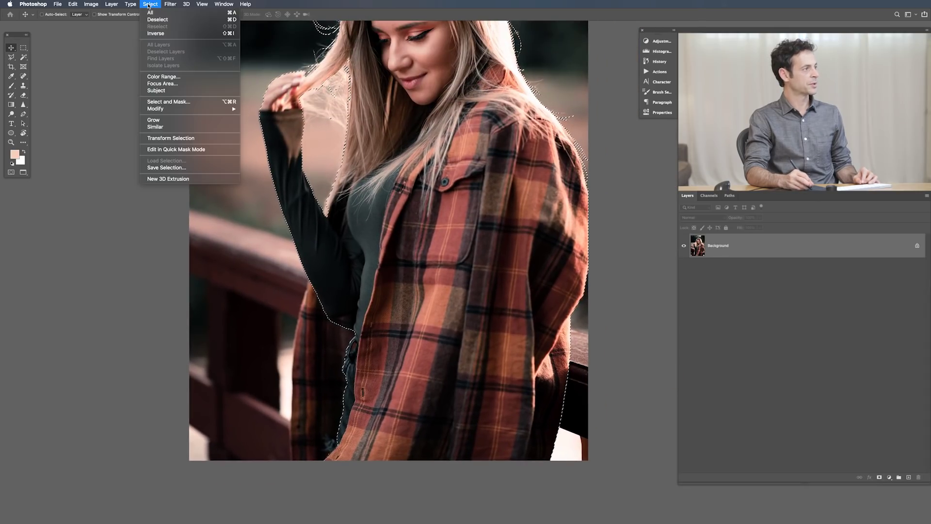
{"action": "left_click", "coordinate": [180, 103]}
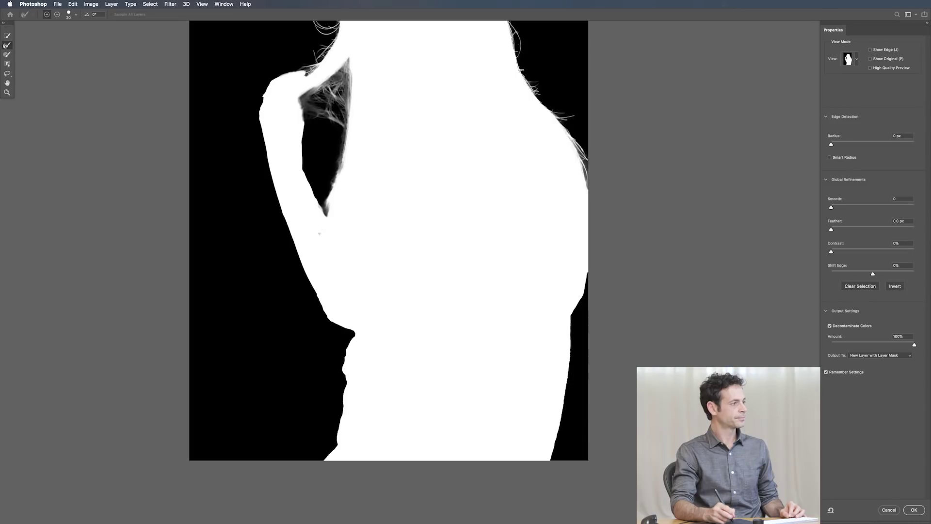
{"action": "left_click", "coordinate": [850, 59]}
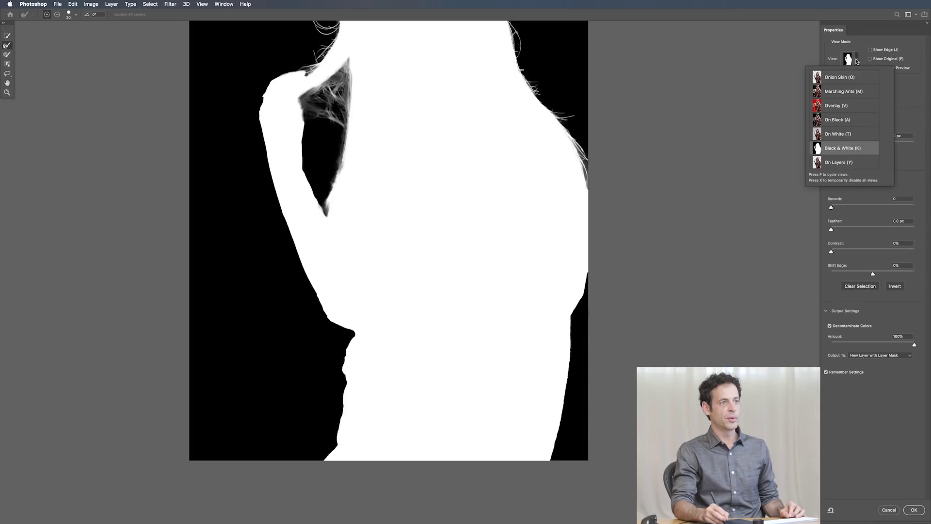
{"action": "left_click", "coordinate": [856, 105]}
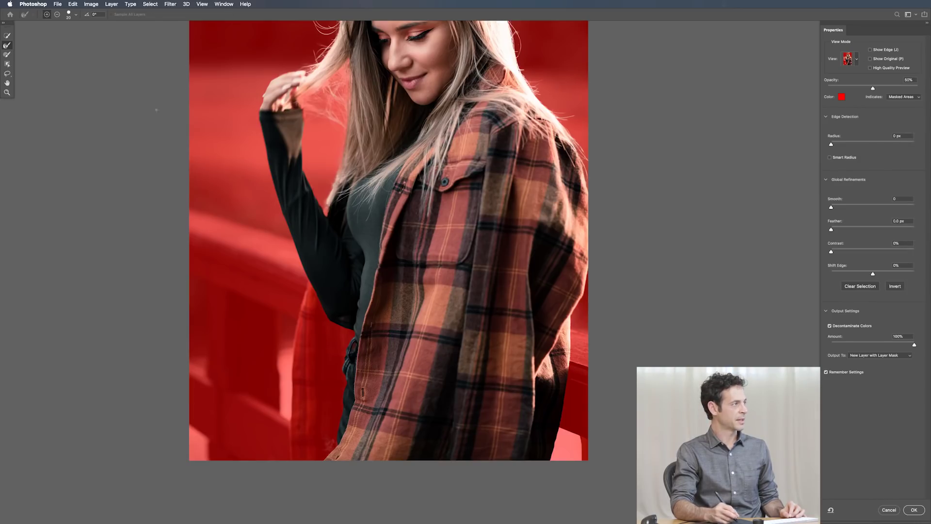
Try to add the plaid shirt section below her elbow with the Quick Selection tool, and dismiss the problem report.
{"action": "left_click", "coordinate": [8, 36]}
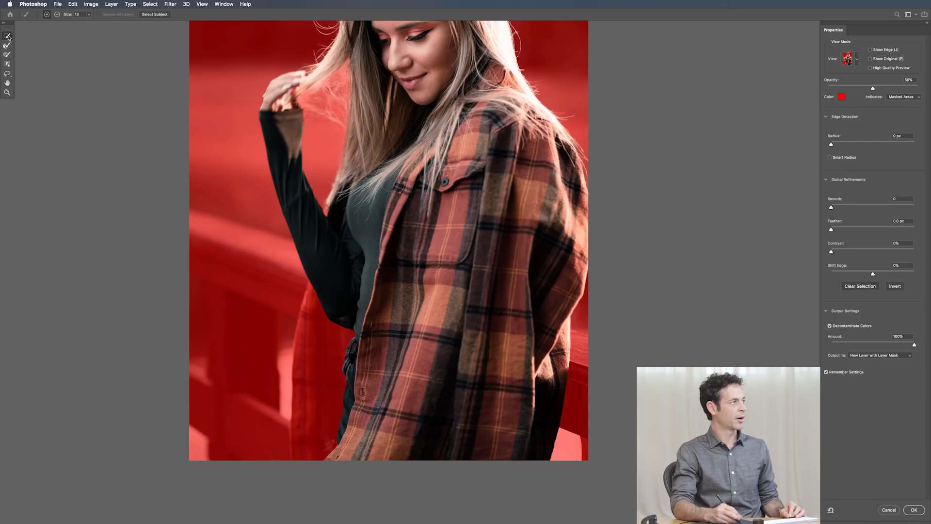
{"action": "left_click", "coordinate": [321, 393]}
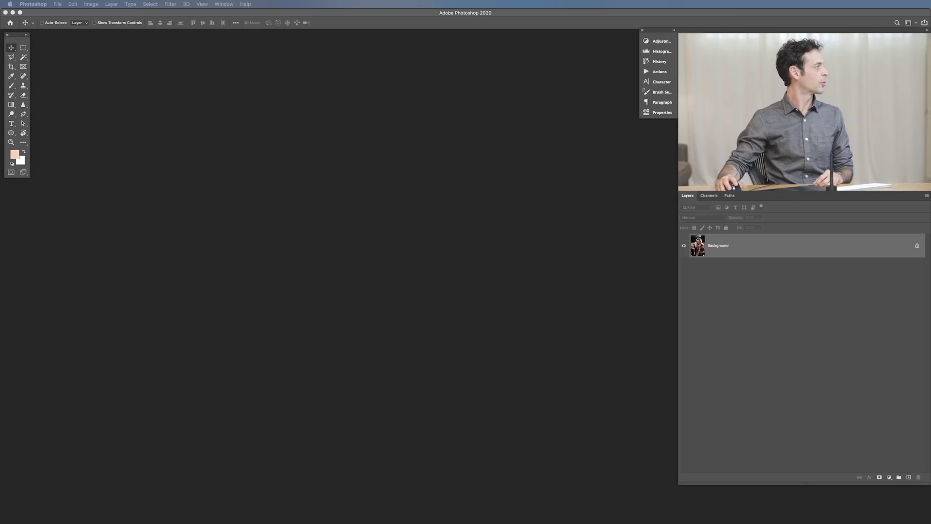
{"action": "left_click_drag", "start_coordinate": [0, 186], "coordinate": [498, 89]}
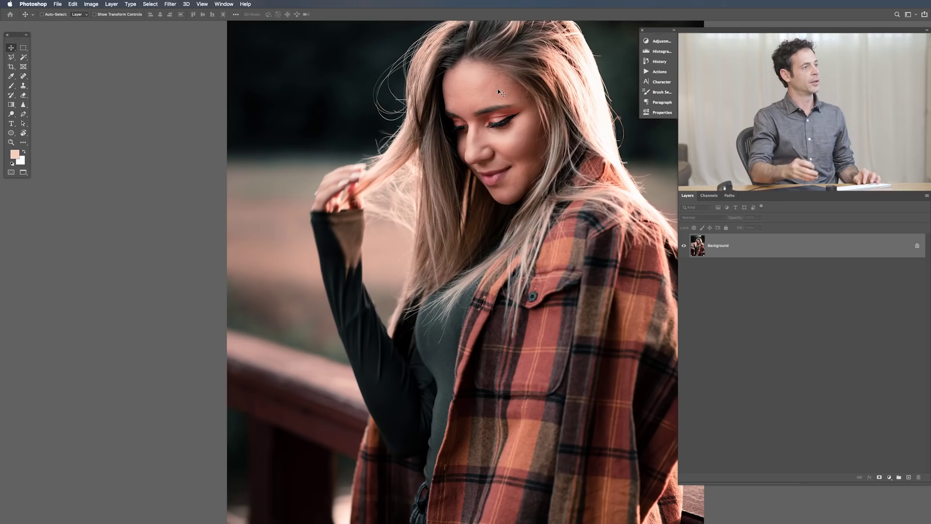
{"action": "left_click", "coordinate": [426, 173]}
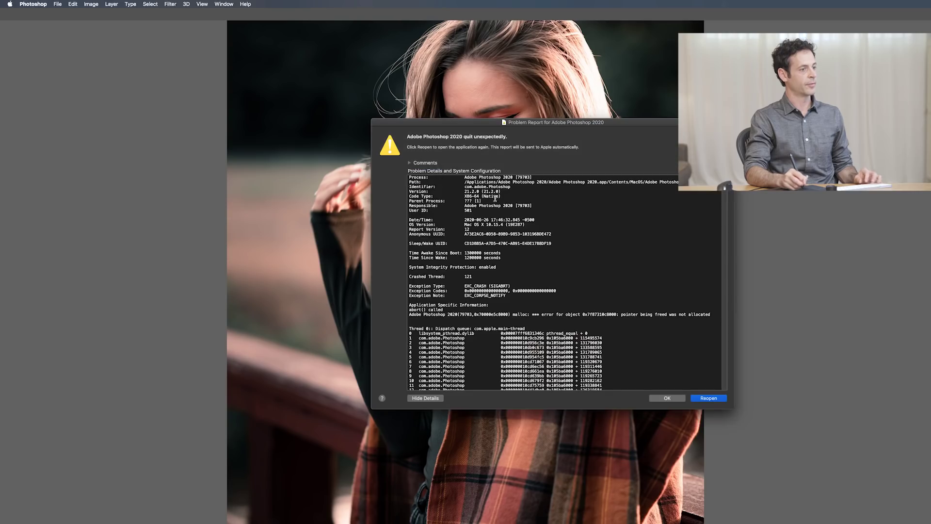
{"action": "left_click", "coordinate": [667, 398]}
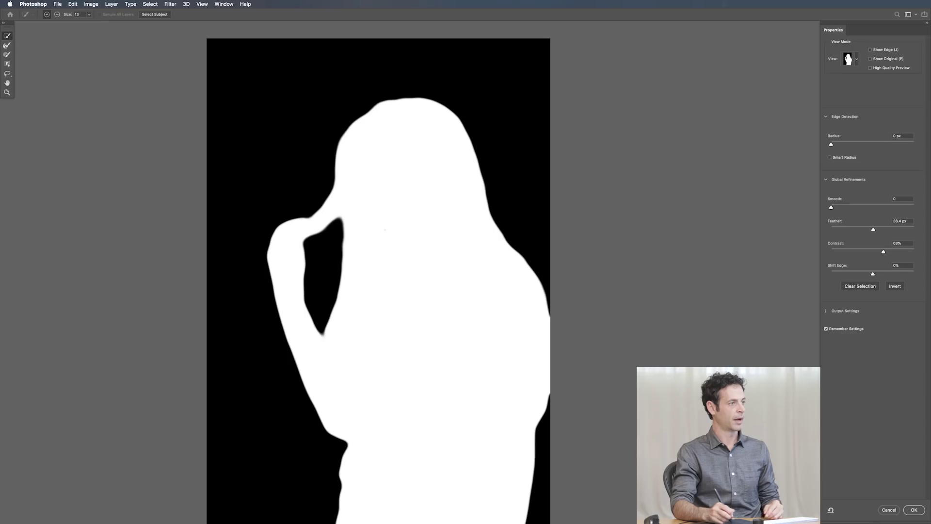
Reset Feather to 0.0 px and Contrast to 0%, and switch the mask preview to Overlay.
{"action": "left_click_drag", "start_coordinate": [875, 232], "coordinate": [832, 251]}
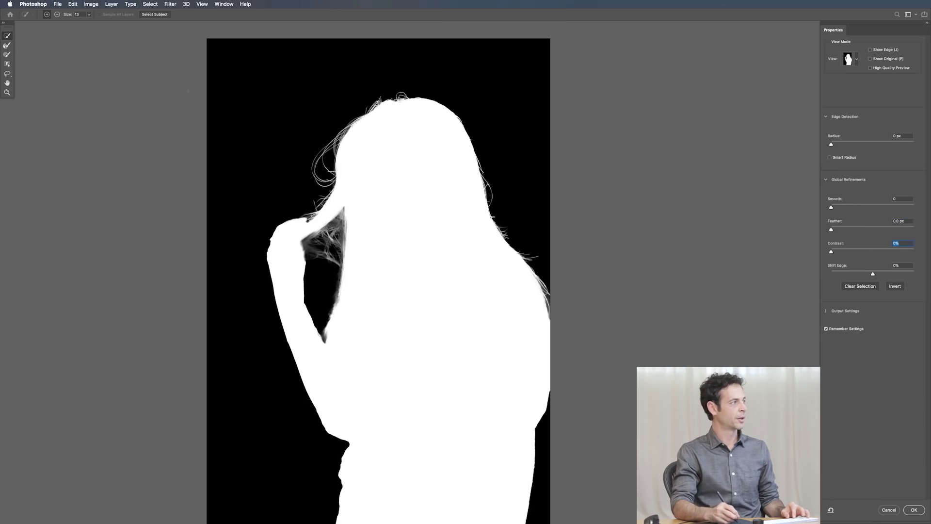
{"action": "left_click", "coordinate": [855, 62]}
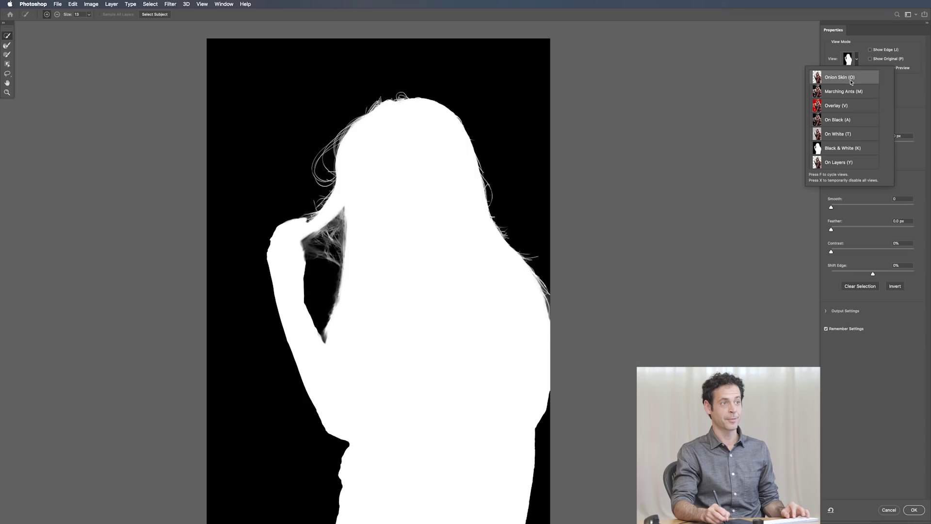
{"action": "left_click", "coordinate": [839, 105]}
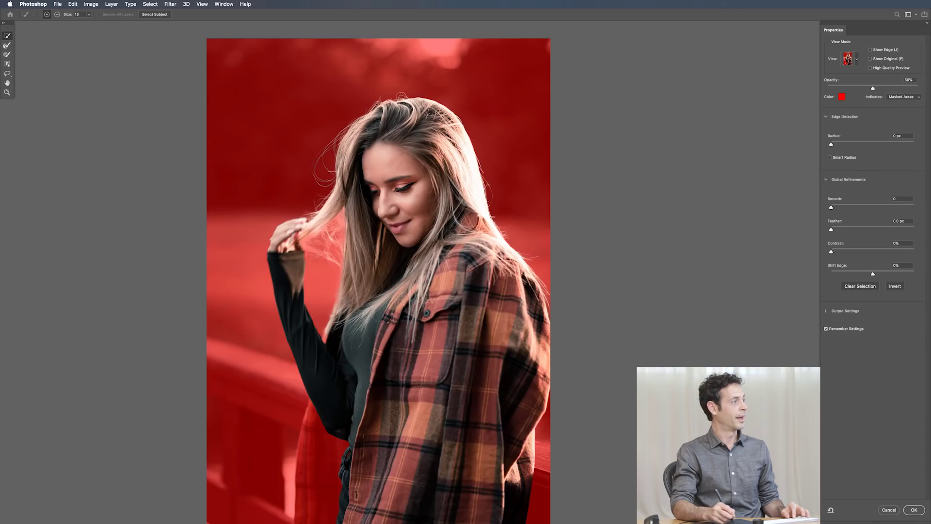
Add the missing plaid shirt section below her elbow to the selection using the Quick Selection tool at size 80.
{"action": "left_click_drag", "start_coordinate": [341, 431], "coordinate": [328, 333]}
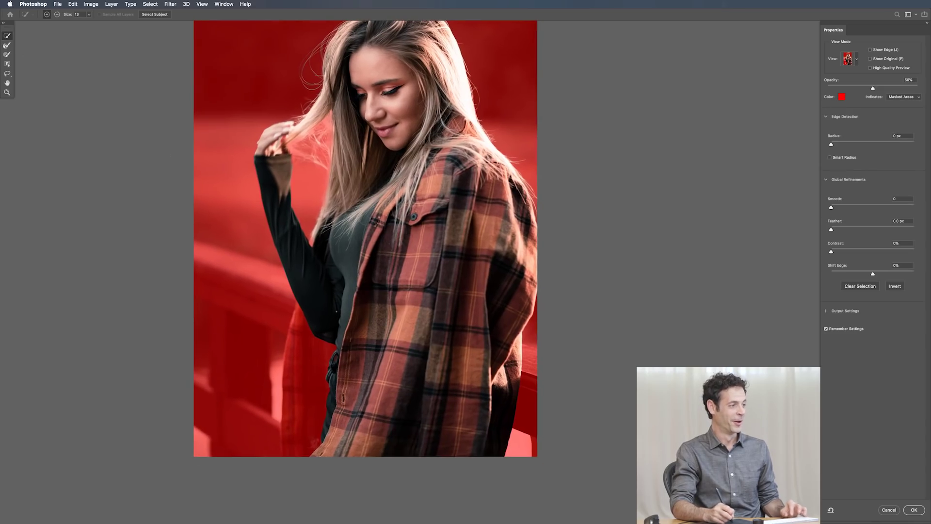
{"action": "key", "text": "bracketright"}
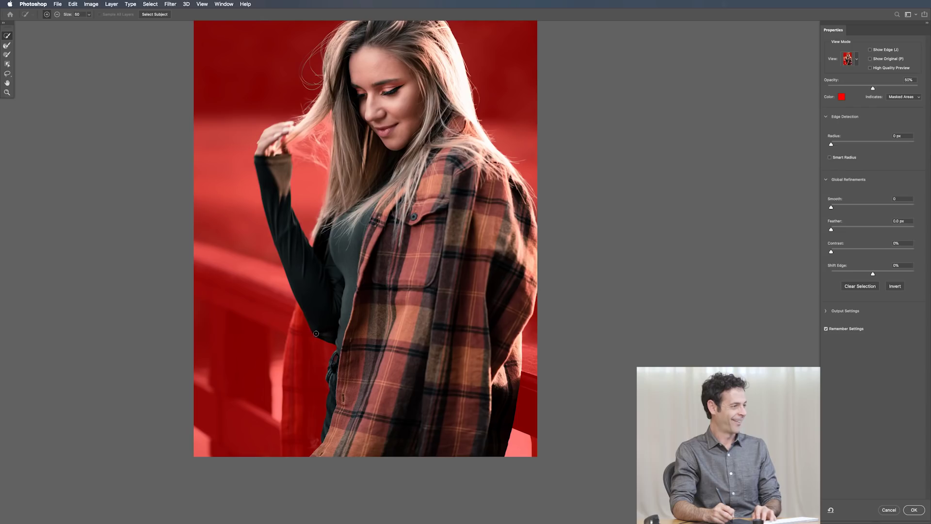
{"action": "key", "text": "bracketright"}
{"action": "left_click_drag", "start_coordinate": [310, 321], "coordinate": [305, 349]}
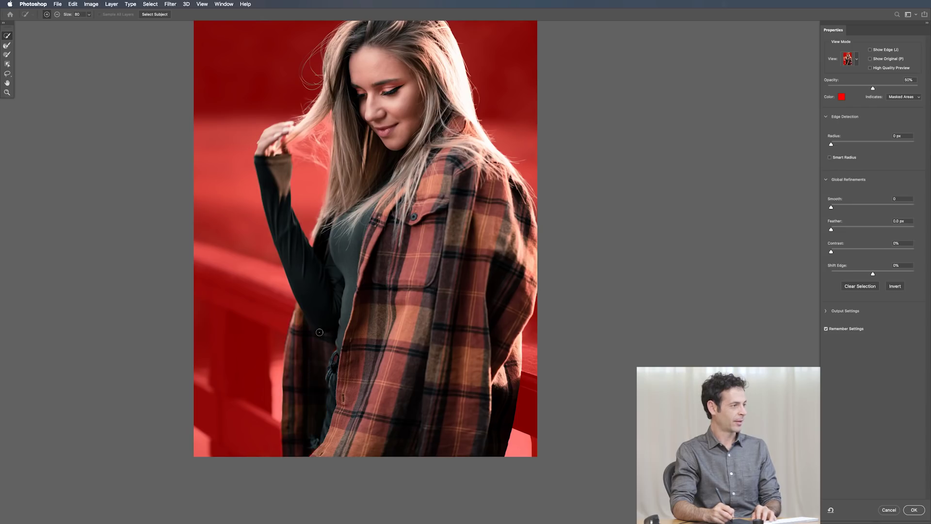
Refine the wispy hair between the woman's raised hand and face with the Refine Edge Brush.
{"action": "left_click", "coordinate": [351, 131], "text": "super"}
{"action": "left_click_drag", "start_coordinate": [282, 107], "coordinate": [304, 174]}
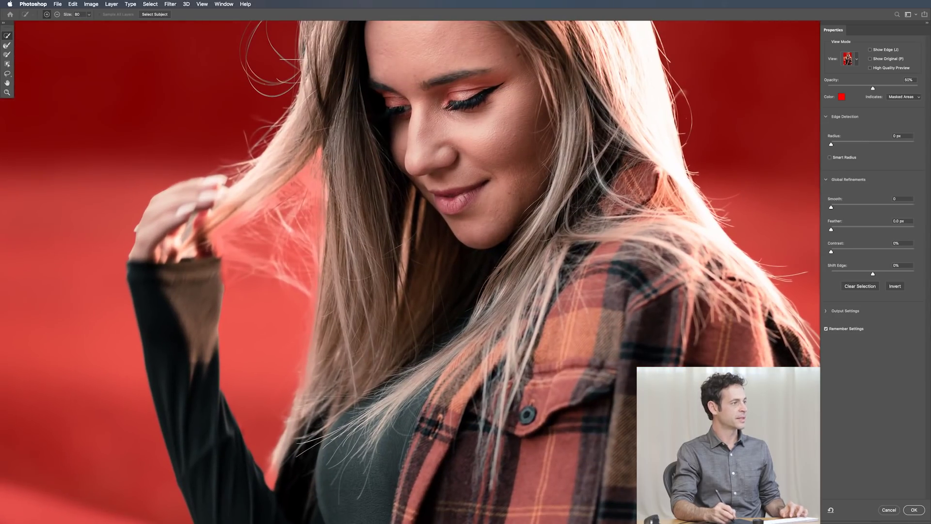
{"action": "left_click", "coordinate": [7, 45]}
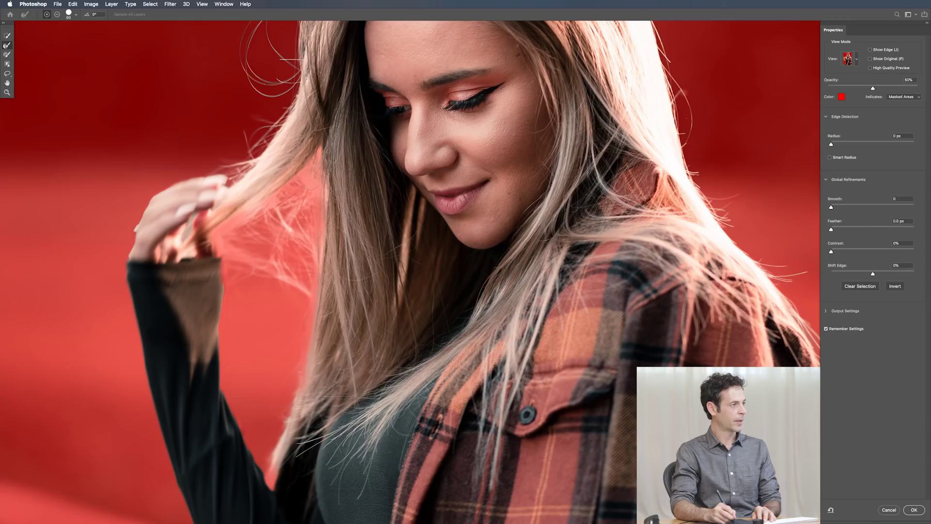
{"action": "mouse_move", "coordinate": [256, 213]}
{"action": "left_mouse_down"}
{"action": "mouse_move", "coordinate": [235, 230]}
{"action": "mouse_move", "coordinate": [253, 205]}
{"action": "left_mouse_up"}
{"action": "left_click_drag", "start_coordinate": [226, 248], "coordinate": [240, 257]}
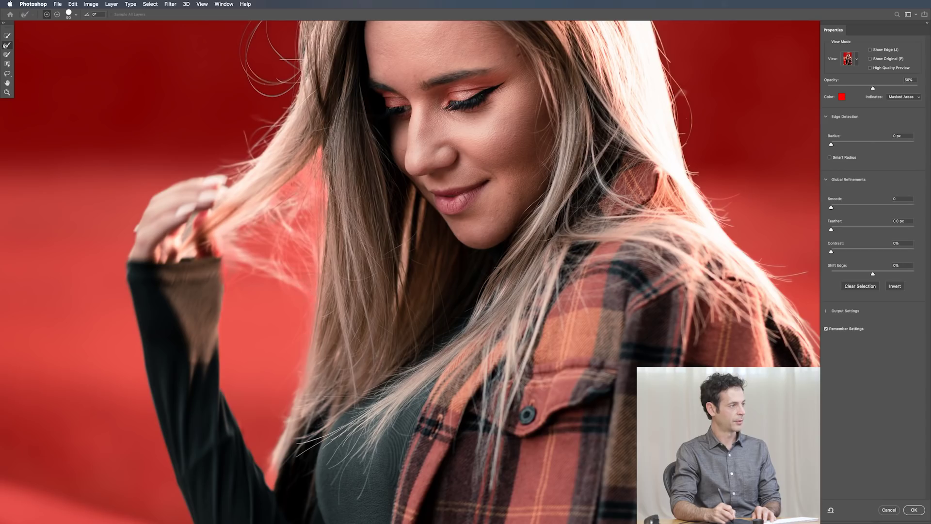
{"action": "left_click_drag", "start_coordinate": [272, 201], "coordinate": [313, 177]}
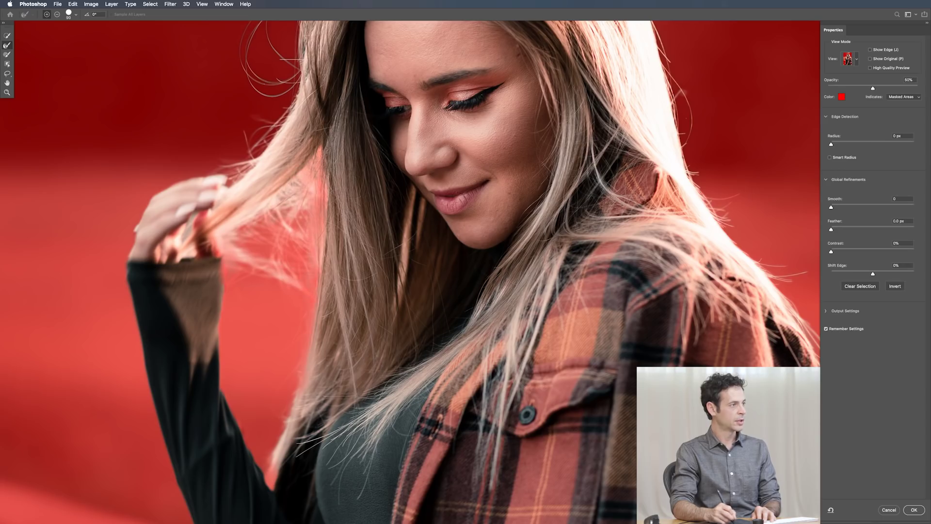
{"action": "mouse_move", "coordinate": [302, 224]}
{"action": "left_mouse_down"}
{"action": "mouse_move", "coordinate": [273, 243]}
{"action": "mouse_move", "coordinate": [254, 233]}
{"action": "left_mouse_up"}
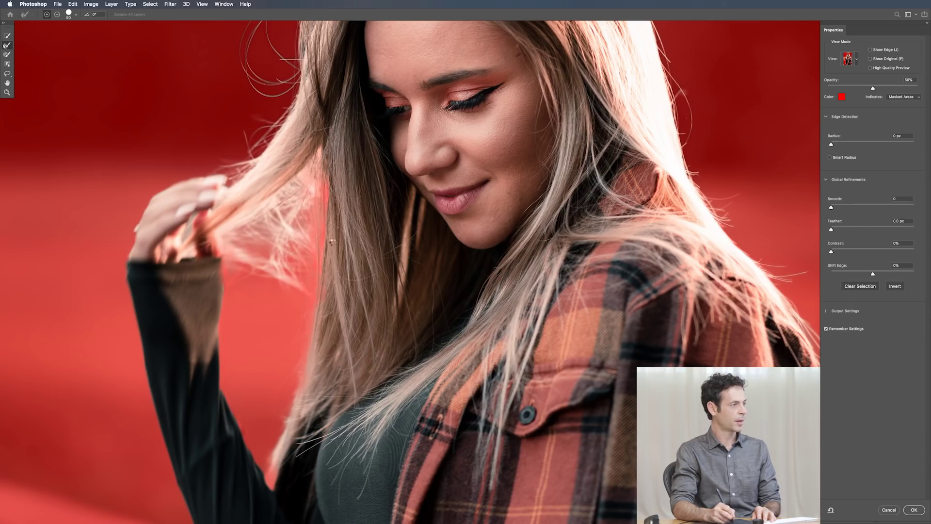
Add the see-through hair area between the woman's raised hand and face to the selection with the Quick Selection tool.
{"action": "left_click", "coordinate": [7, 36]}
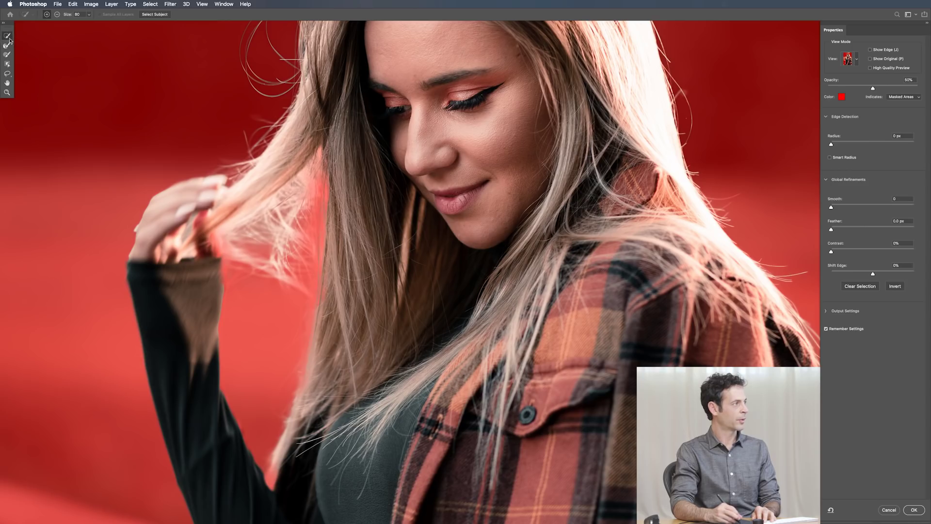
{"action": "mouse_move", "coordinate": [288, 218]}
{"action": "left_mouse_down"}
{"action": "mouse_move", "coordinate": [302, 259]}
{"action": "mouse_move", "coordinate": [315, 192]}
{"action": "left_mouse_up"}
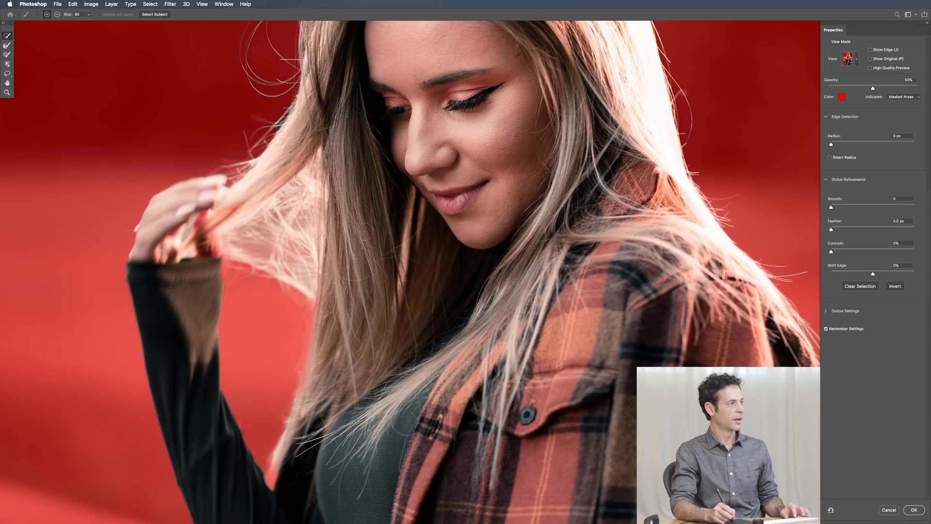
{"action": "left_click", "coordinate": [8, 46]}
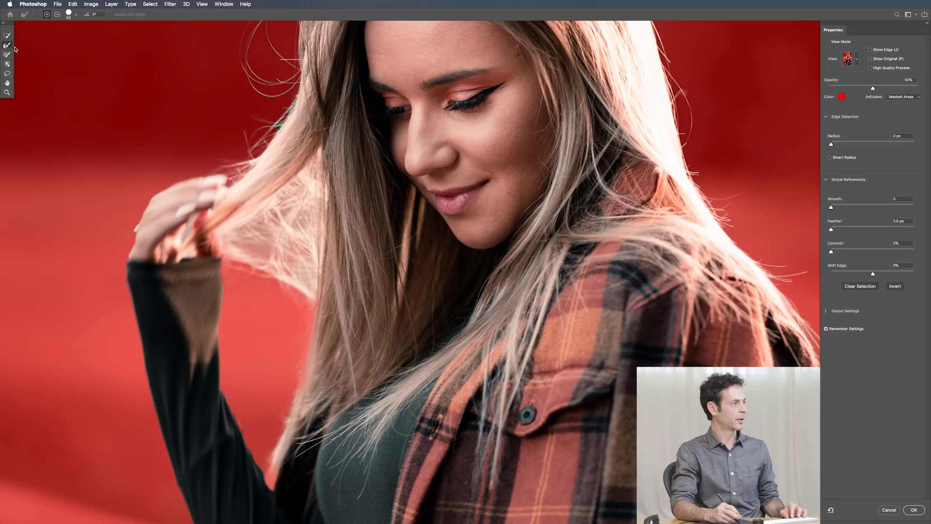
{"action": "left_click_drag", "start_coordinate": [323, 96], "coordinate": [331, 252]}
{"action": "left_click_drag", "start_coordinate": [207, 246], "coordinate": [241, 253]}
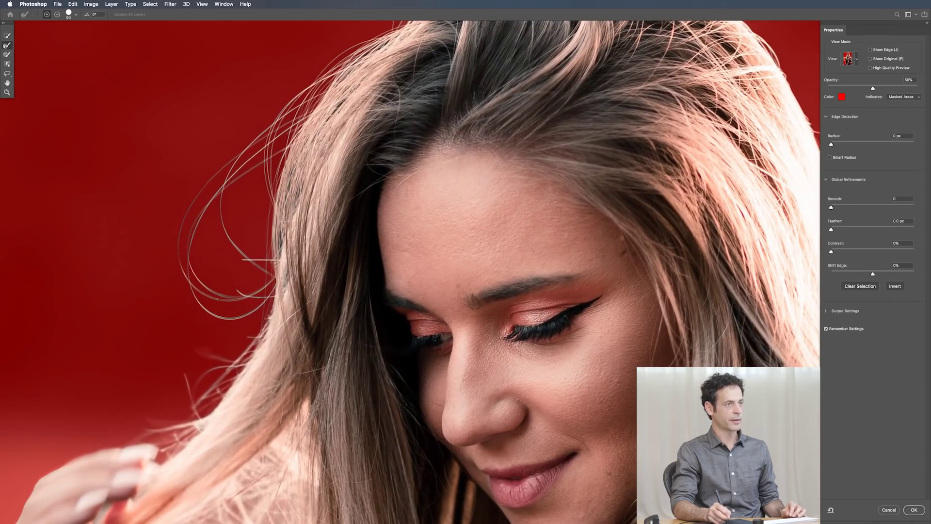
Switch the mask preview to On White and set its opacity to 93%.
{"action": "left_click", "coordinate": [856, 59]}
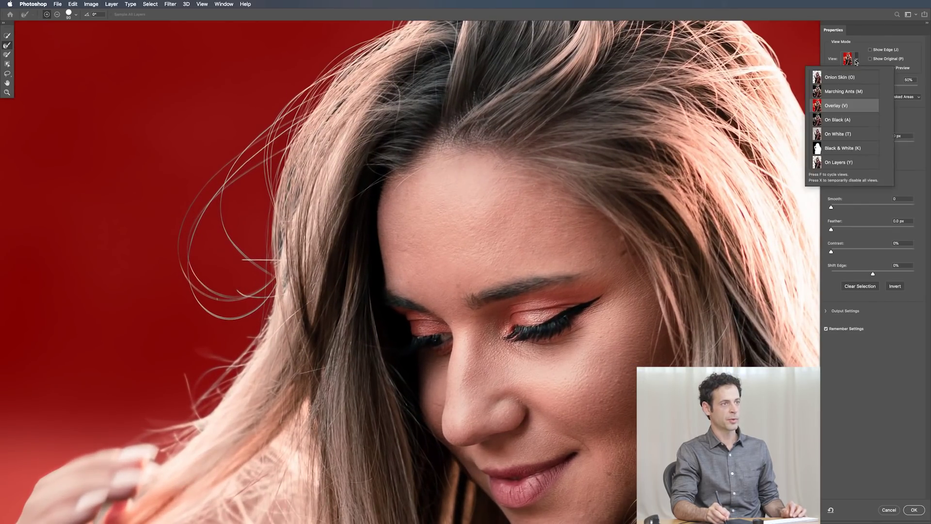
{"action": "left_click", "coordinate": [851, 137]}
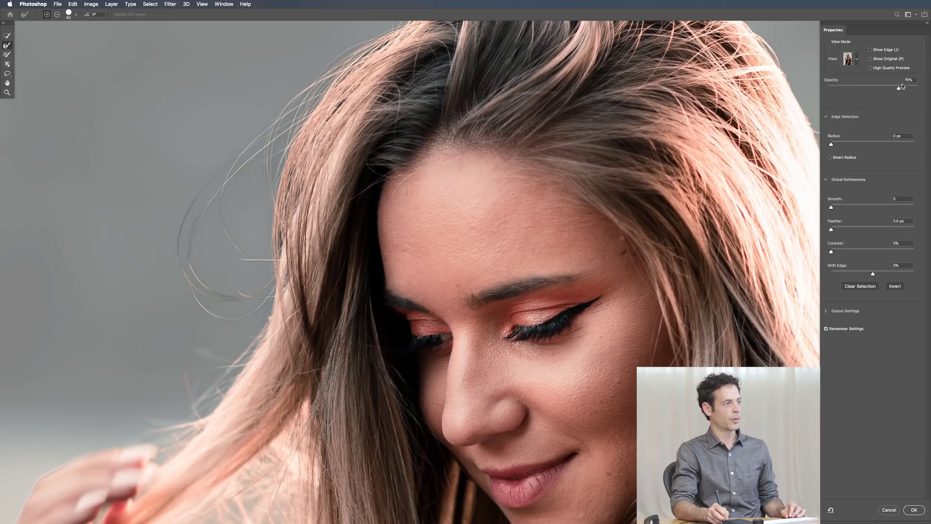
{"action": "left_click_drag", "start_coordinate": [912, 84], "coordinate": [910, 86]}
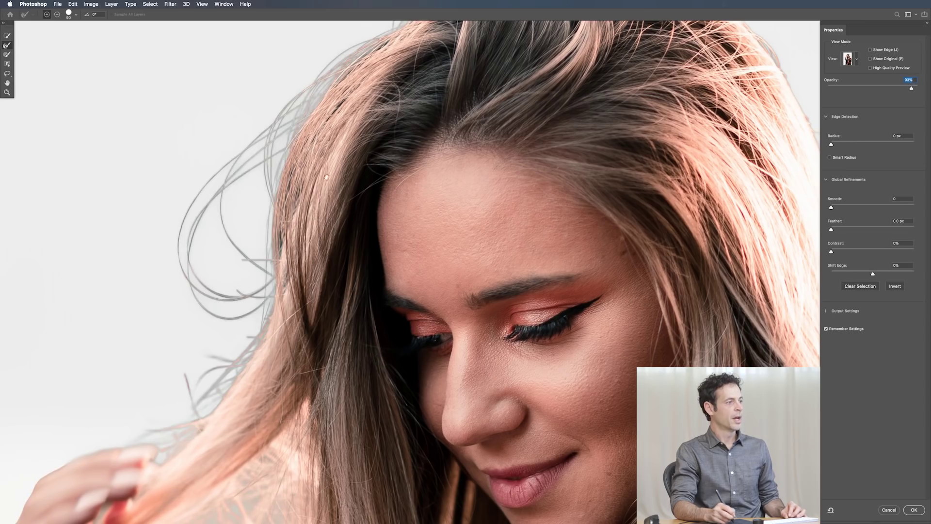
Examine the flyaway strands and hair edges around the woman's head against the white preview.
{"action": "key", "text": "super+minus"}
{"action": "key", "text": "super+minus"}
{"action": "left_click_drag", "start_coordinate": [327, 291], "coordinate": [321, 210]}
{"action": "key", "text": "super+plus"}
{"action": "key", "text": "super+plus"}
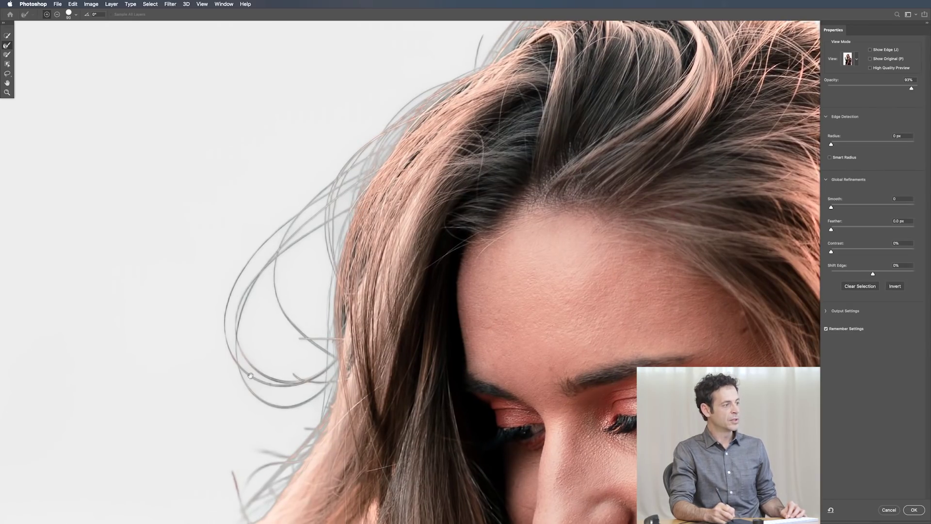
{"action": "left_click_drag", "start_coordinate": [346, 310], "coordinate": [286, 316]}
{"action": "left_click_drag", "start_coordinate": [395, 345], "coordinate": [281, 180]}
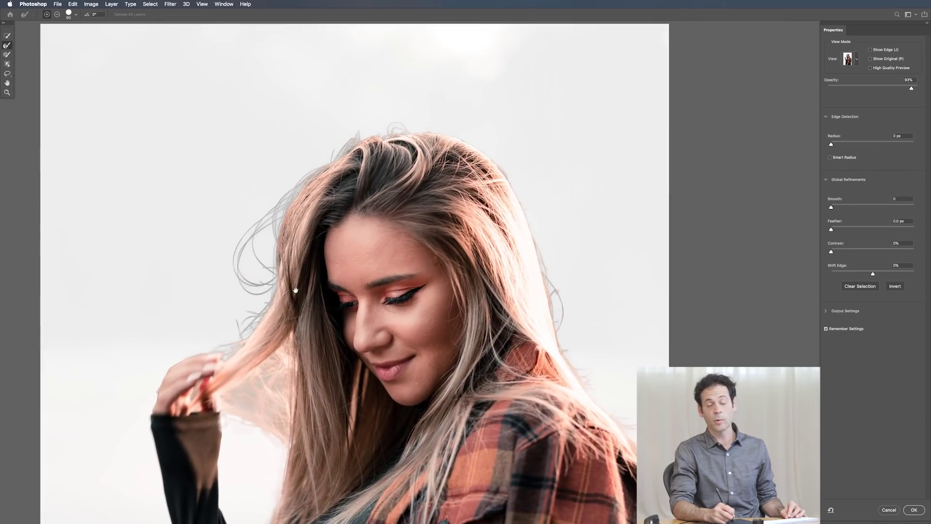
{"action": "left_click_drag", "start_coordinate": [298, 299], "coordinate": [310, 228]}
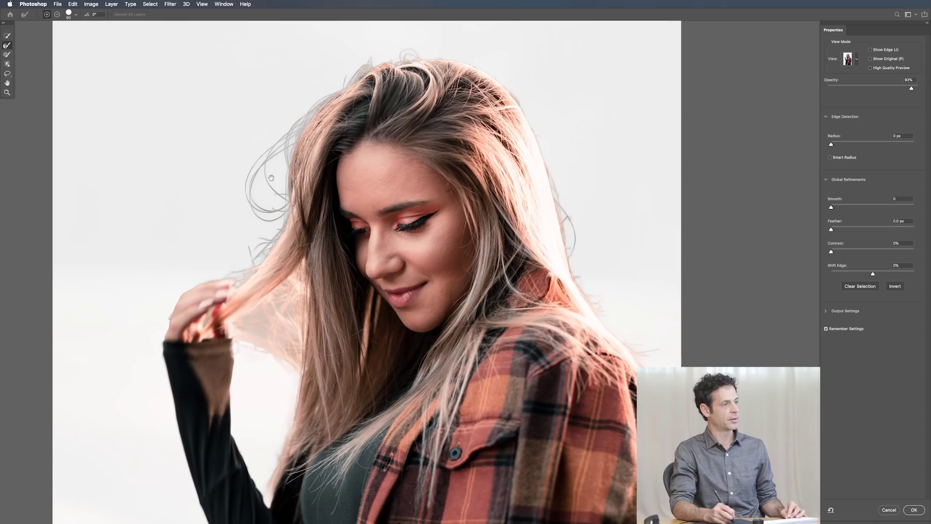
Turn on Decontaminate Colors in the output settings and check its effect on the loose hair on both sides of the head.
{"action": "left_click", "coordinate": [826, 311]}
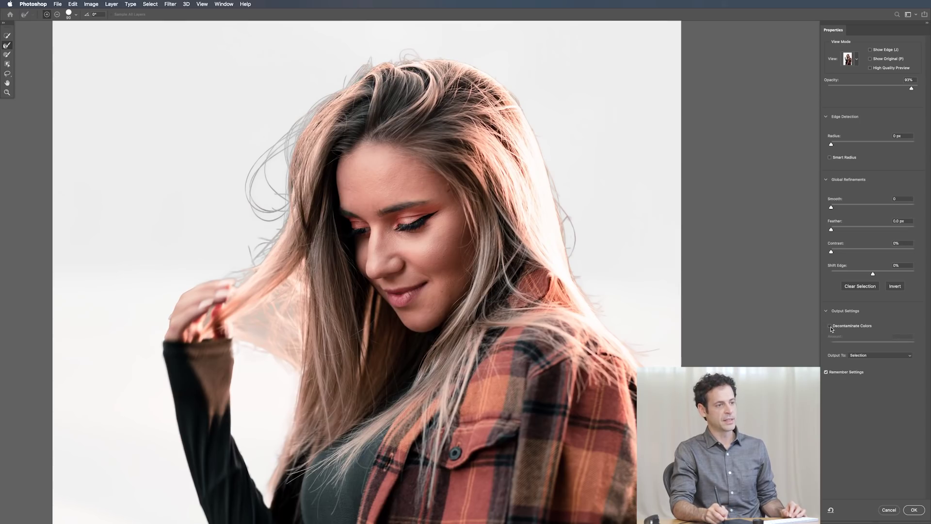
{"action": "left_click", "coordinate": [830, 326]}
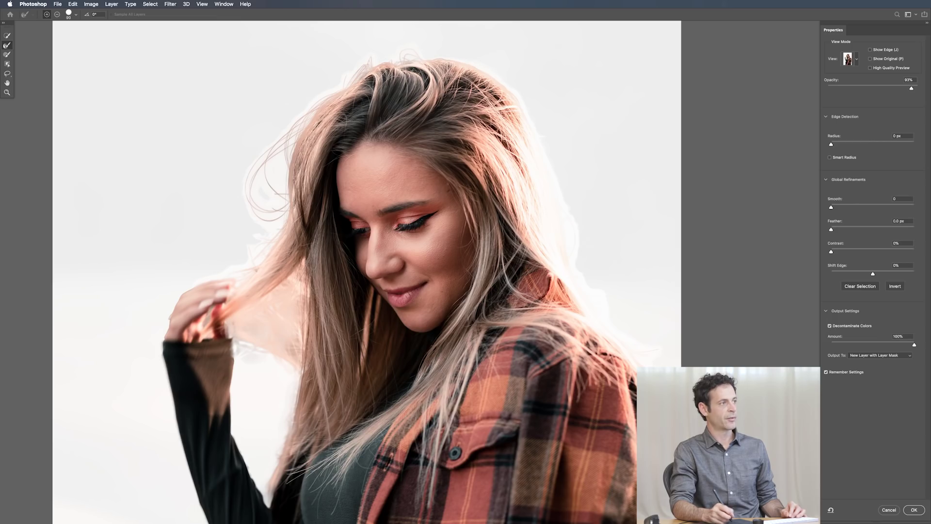
{"action": "left_click_drag", "start_coordinate": [252, 159], "coordinate": [299, 131]}
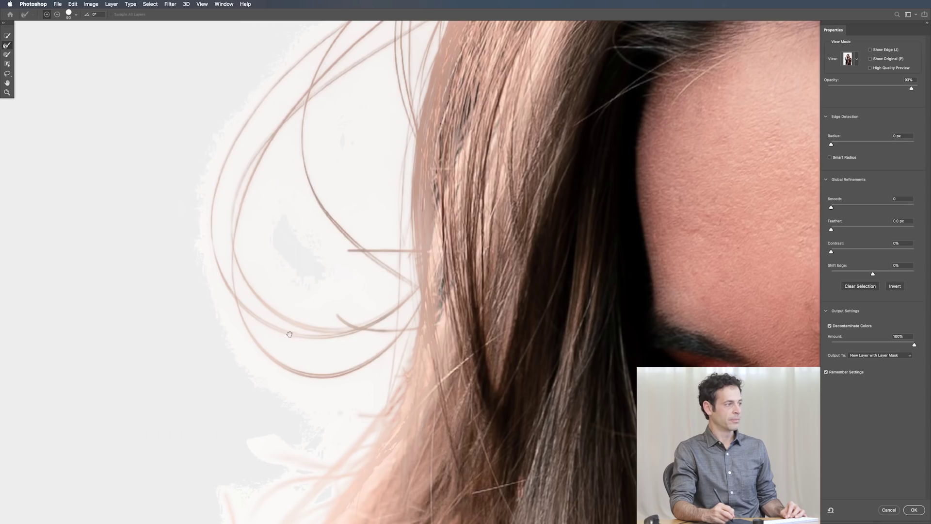
{"action": "left_click_drag", "start_coordinate": [367, 331], "coordinate": [319, 351]}
{"action": "left_click_drag", "start_coordinate": [334, 401], "coordinate": [283, 297]}
{"action": "left_click_drag", "start_coordinate": [641, 241], "coordinate": [694, 260]}
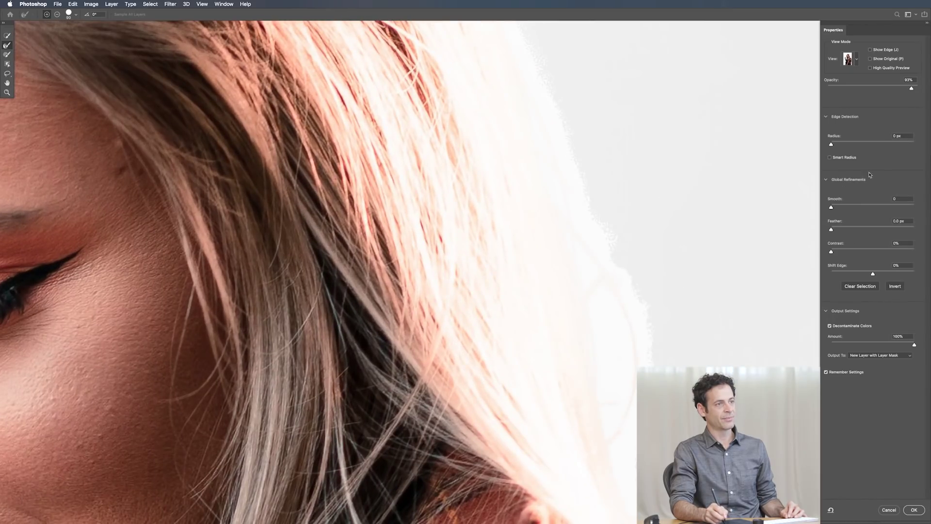
Set the Decontaminate Colors amount to 82% and output the cutout as a new layer with a layer mask.
{"action": "left_click", "coordinate": [877, 345]}
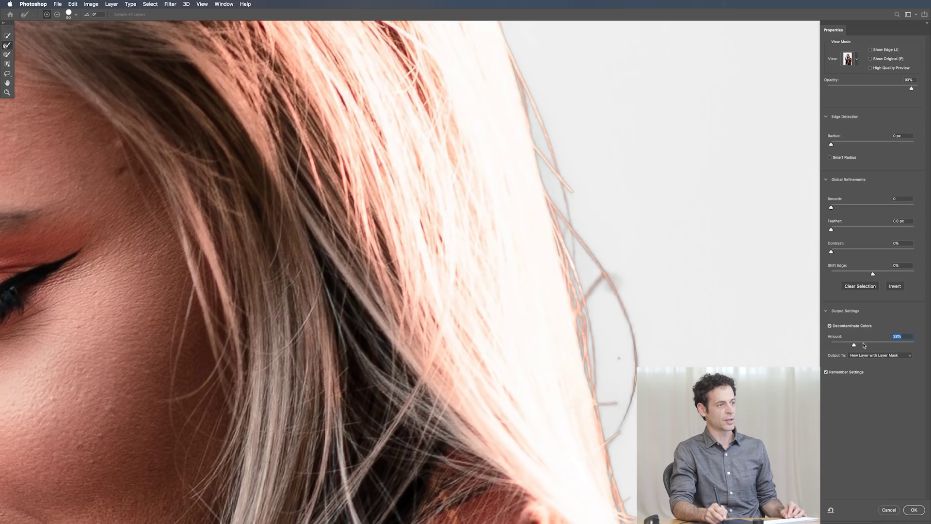
{"action": "left_click", "coordinate": [889, 344]}
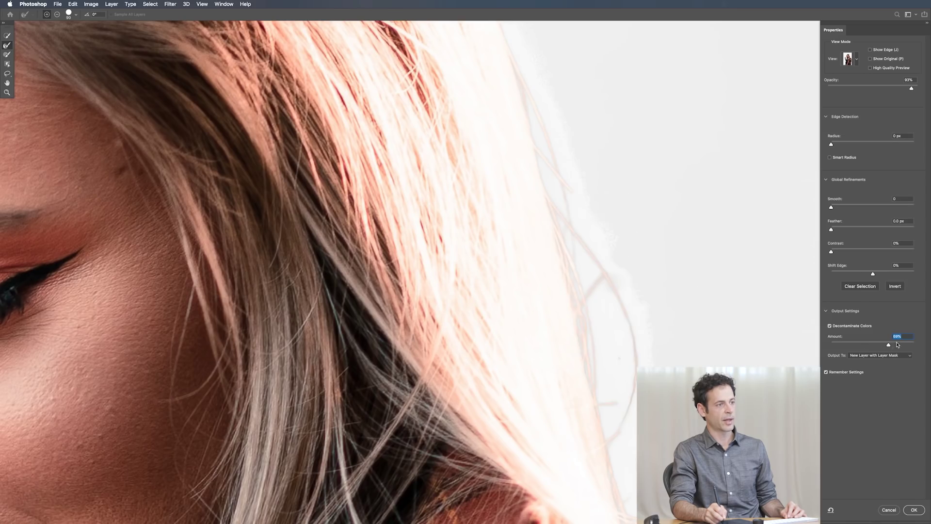
{"action": "key", "text": "super+0"}
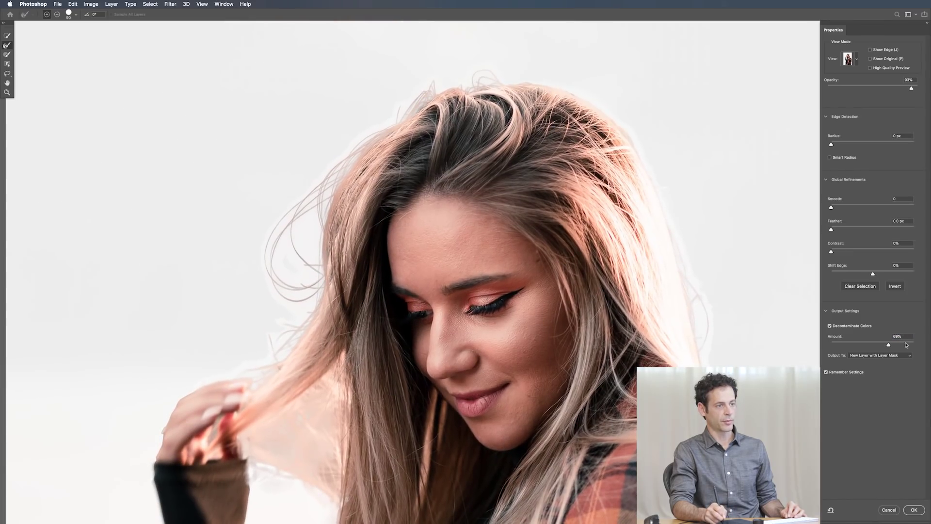
{"action": "left_click", "coordinate": [898, 345]}
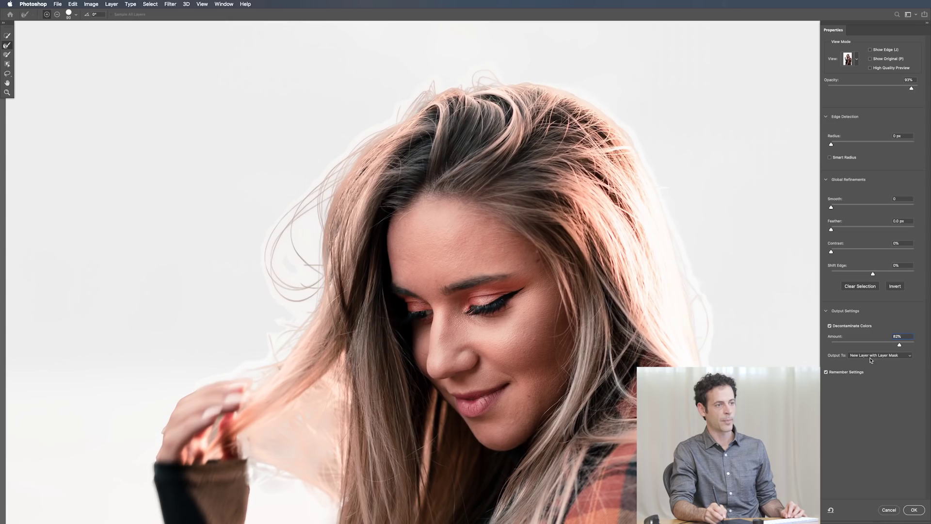
{"action": "left_click", "coordinate": [915, 510]}
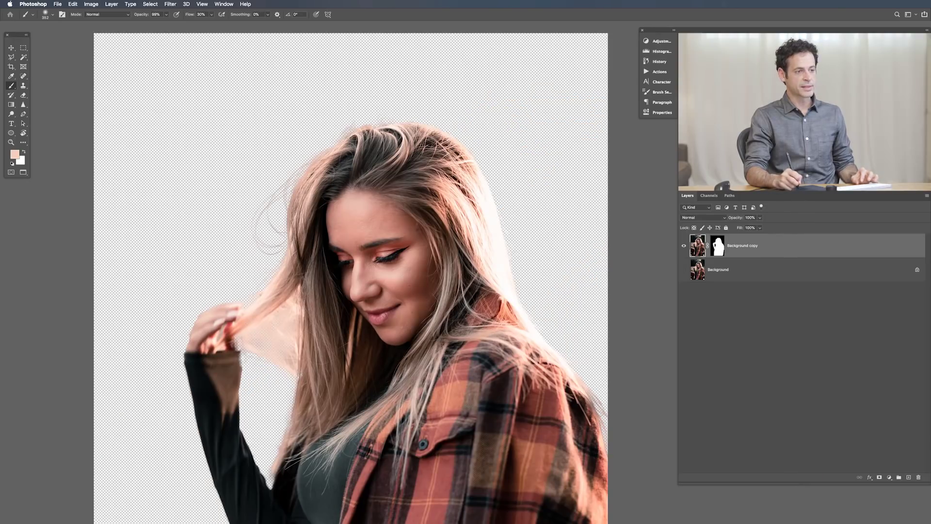
Add a Solid Color fill layer and place it beneath the masked woman layer.
{"action": "left_click", "coordinate": [893, 479]}
{"action": "left_click", "coordinate": [889, 484]}
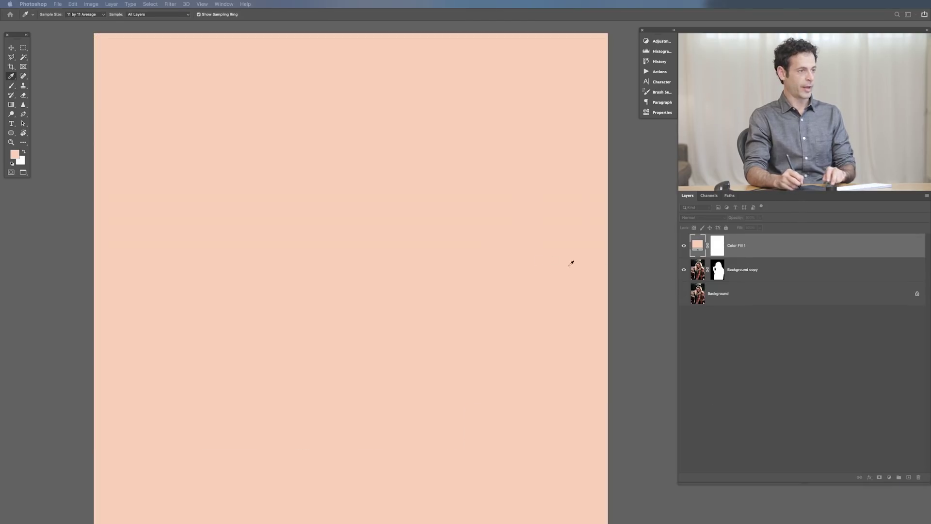
{"action": "key", "text": "b"}
{"action": "left_click_drag", "start_coordinate": [766, 279], "coordinate": [765, 281]}
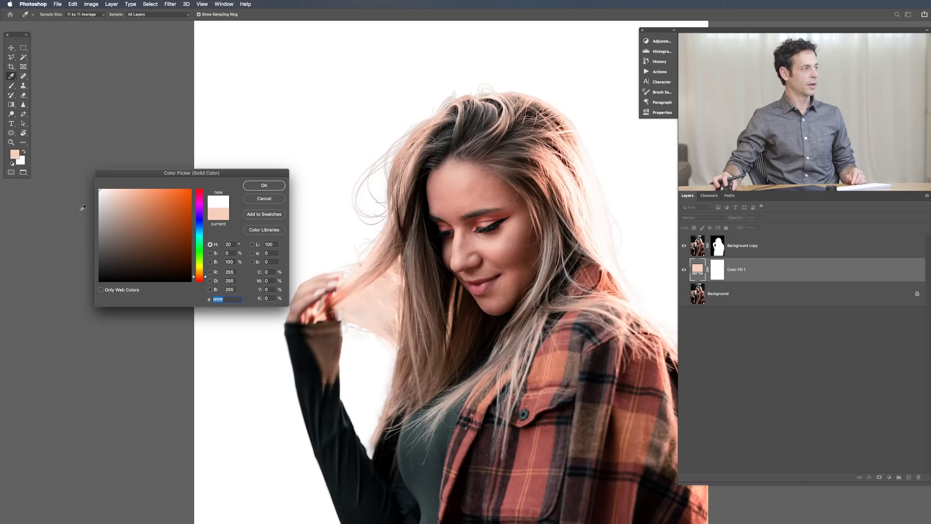
Try several neutral tones down to black as the fill layer's color, and settle on a medium-dark gray.
{"action": "left_click_drag", "start_coordinate": [99, 199], "coordinate": [83, 239]}
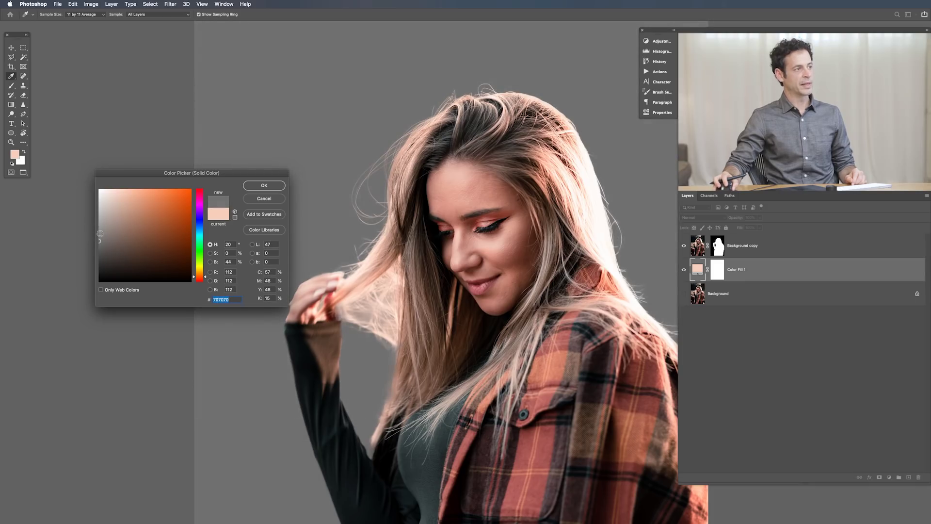
{"action": "left_click_drag", "start_coordinate": [83, 240], "coordinate": [87, 288]}
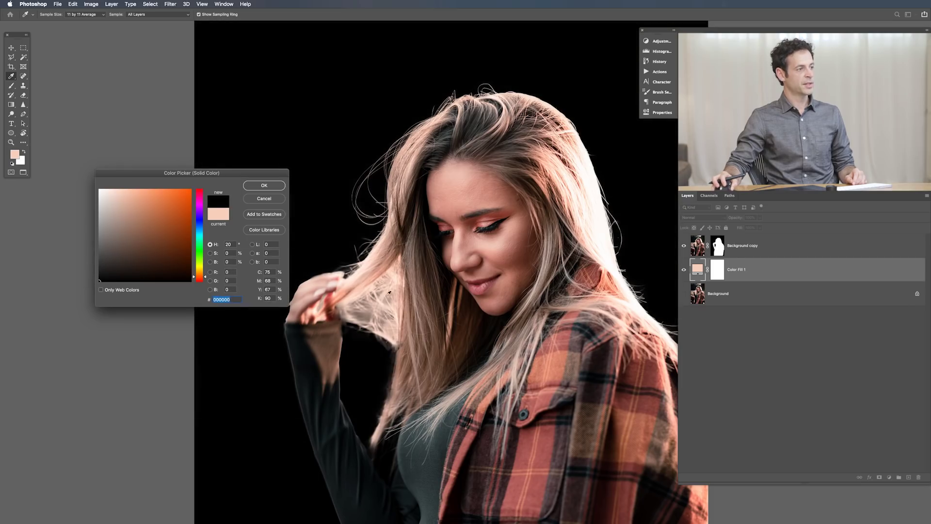
{"action": "mouse_move", "coordinate": [122, 260]}
{"action": "left_mouse_down"}
{"action": "mouse_move", "coordinate": [104, 283]}
{"action": "mouse_move", "coordinate": [88, 266]}
{"action": "mouse_move", "coordinate": [78, 273]}
{"action": "mouse_move", "coordinate": [68, 236]}
{"action": "mouse_move", "coordinate": [68, 246]}
{"action": "left_mouse_up"}
{"action": "left_click", "coordinate": [264, 185]}
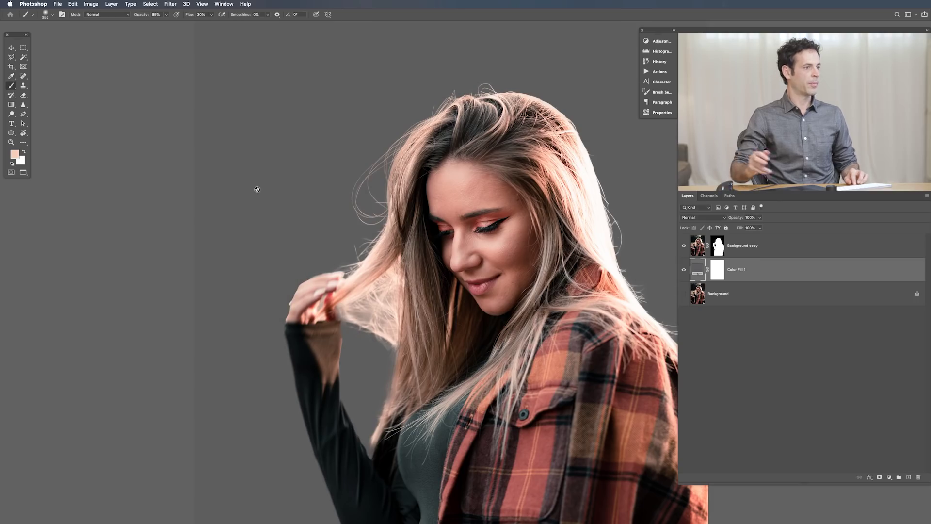
{"action": "key", "text": "b"}
{"action": "scroll", "coordinate": [534, 349], "scroll_direction": "down", "scroll_amount": 3}
{"action": "left_click_drag", "start_coordinate": [589, 397], "coordinate": [480, 298]}
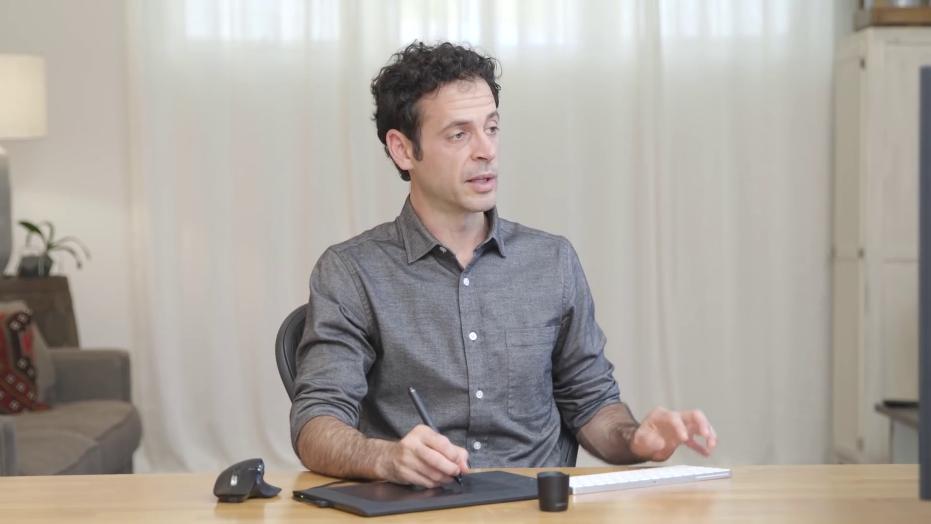